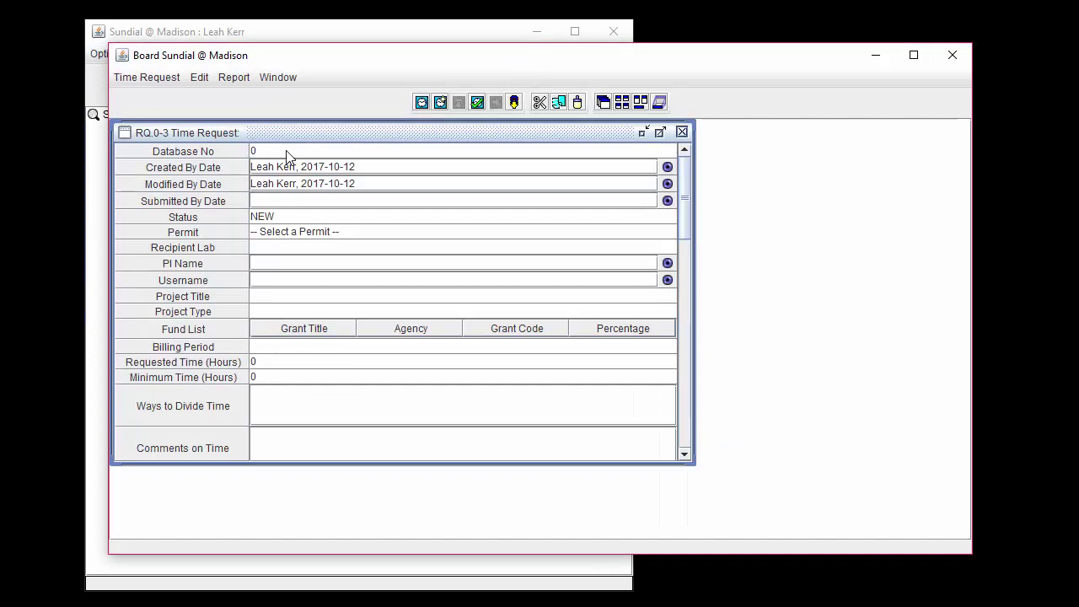
Step: Review the preset Database No, Created/Modified By dates and Status, then open the Permit list
{"action": "left_click", "coordinate": [285, 152]}
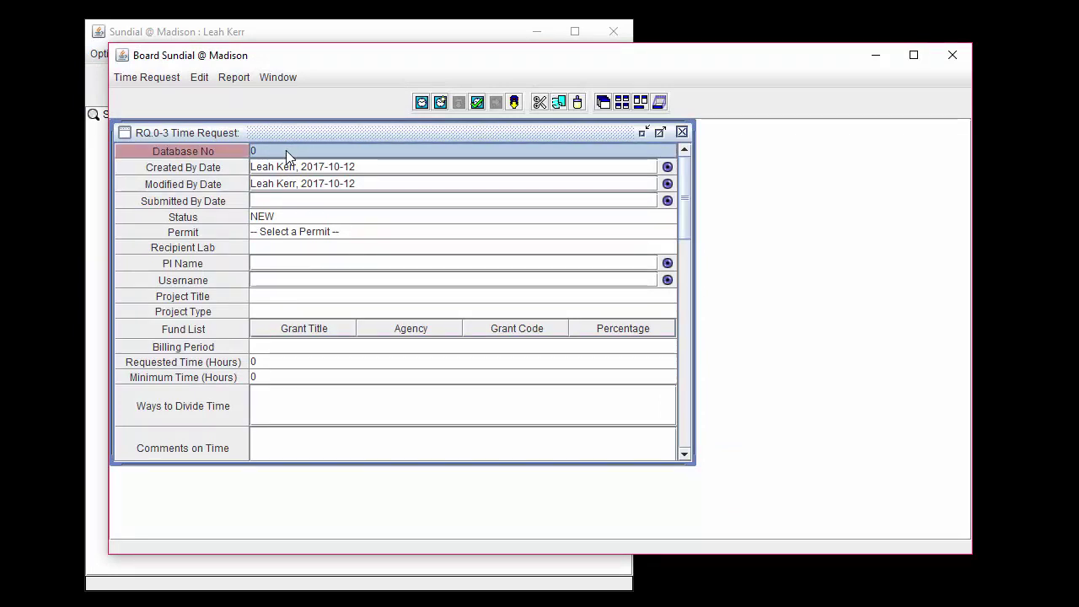
{"action": "key", "text": "Tab"}
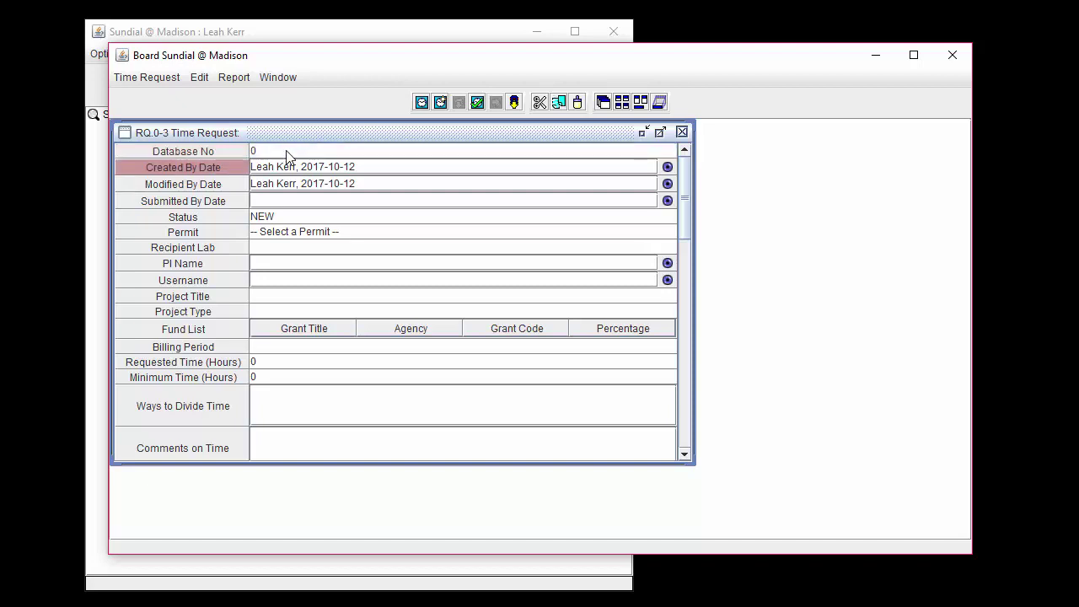
{"action": "key", "text": "Tab"}
{"action": "key", "text": "Tab"}
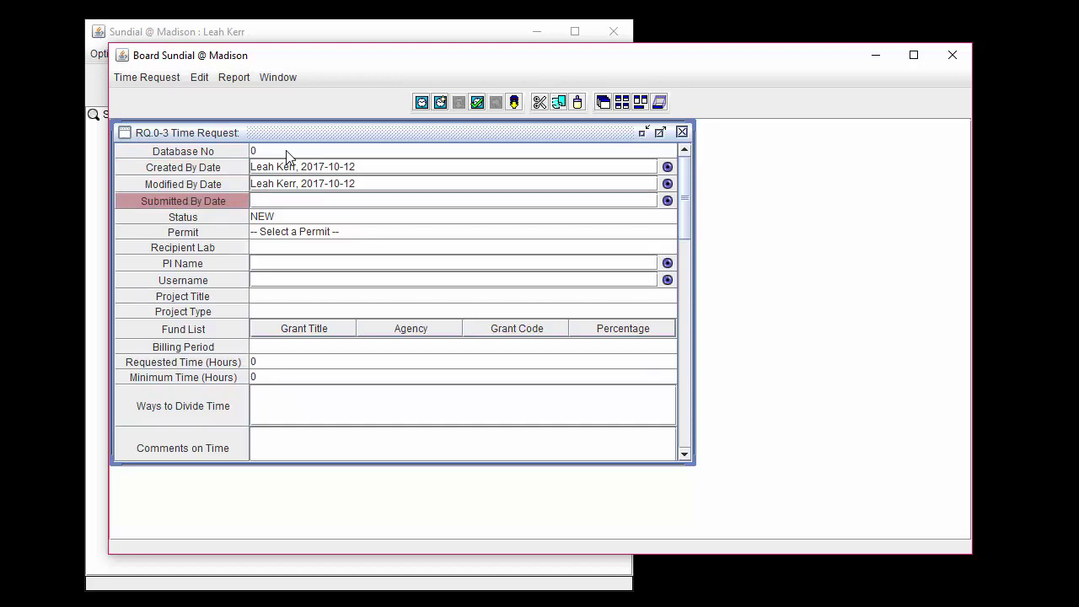
{"action": "key", "text": "Tab"}
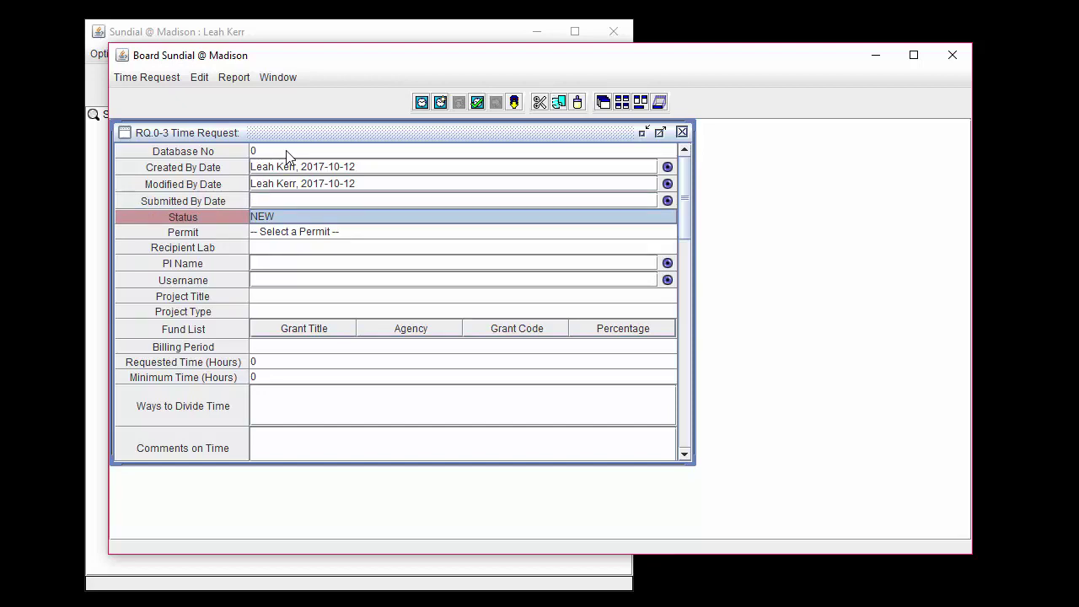
{"action": "left_click", "coordinate": [342, 234]}
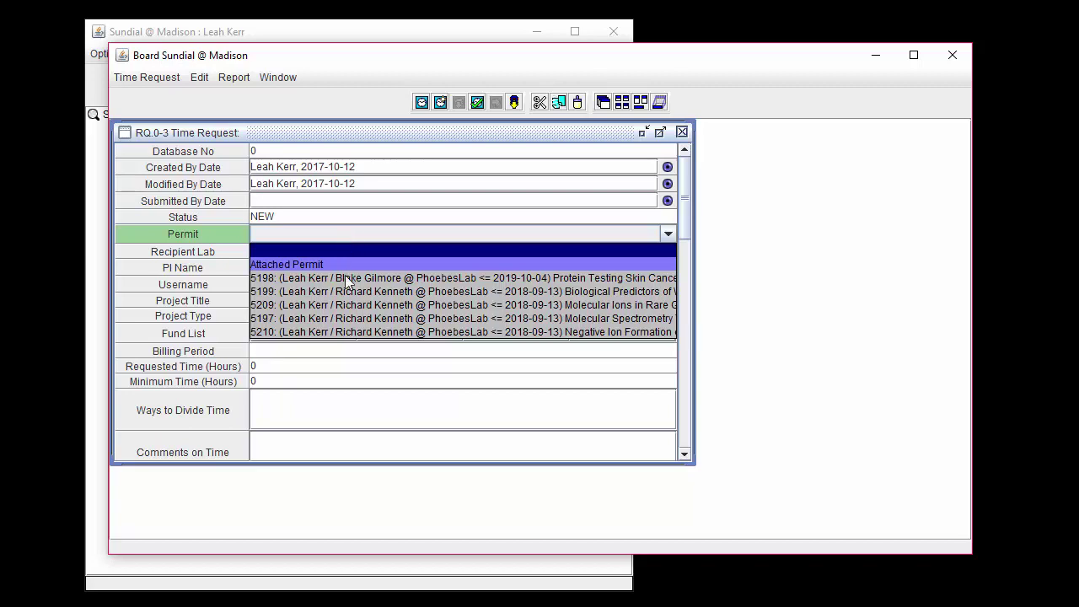
Step: Attach permit 5209 and check the auto-filled Recipient Lab, PI Name, Username and funding
{"action": "left_click", "coordinate": [347, 304]}
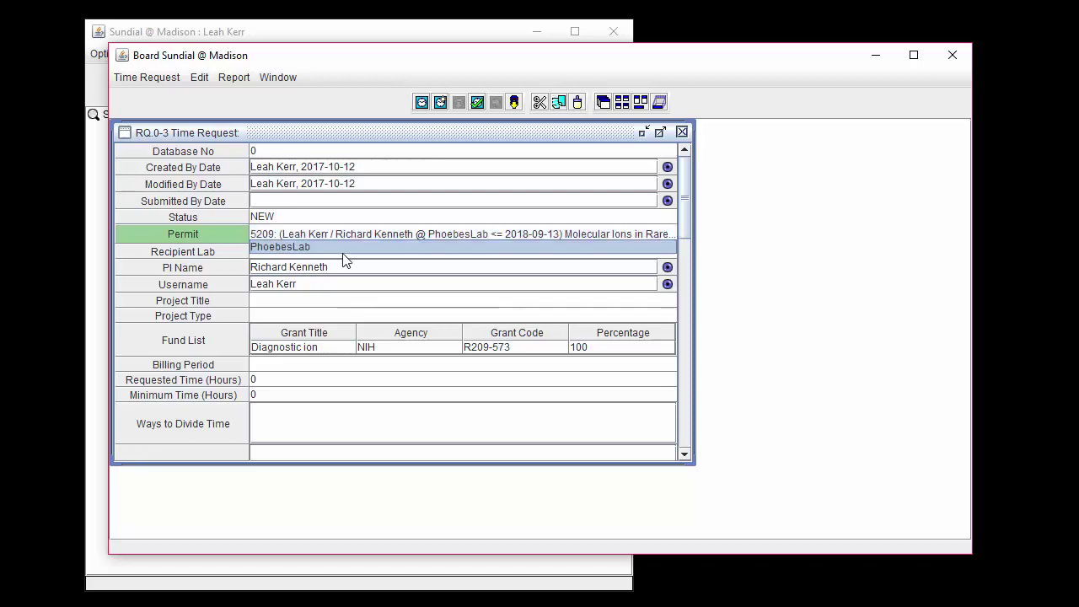
{"action": "left_click", "coordinate": [342, 253]}
{"action": "left_click", "coordinate": [343, 266]}
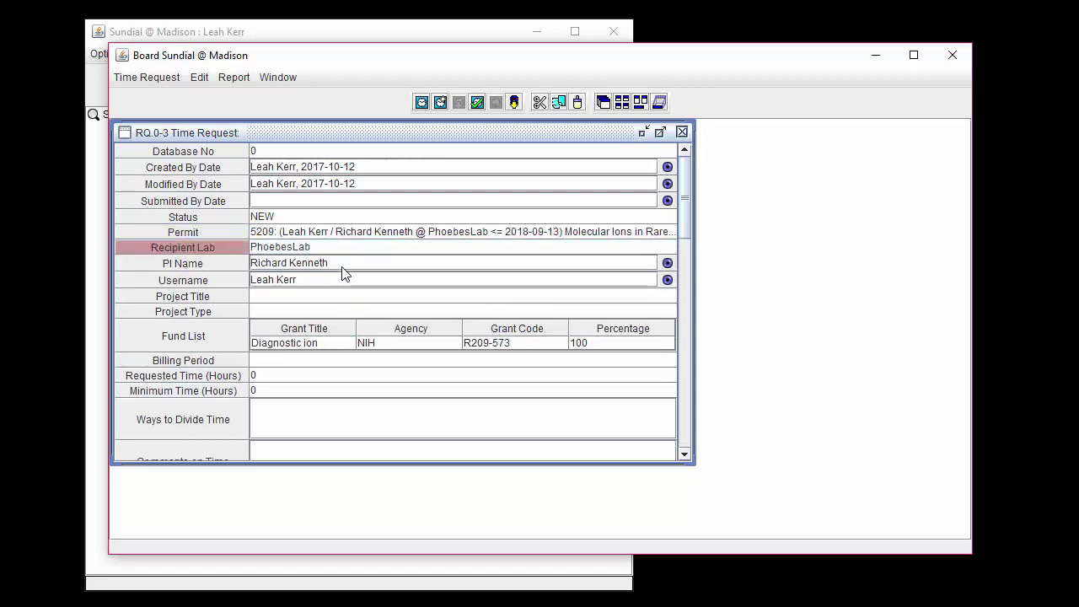
{"action": "left_click", "coordinate": [339, 285]}
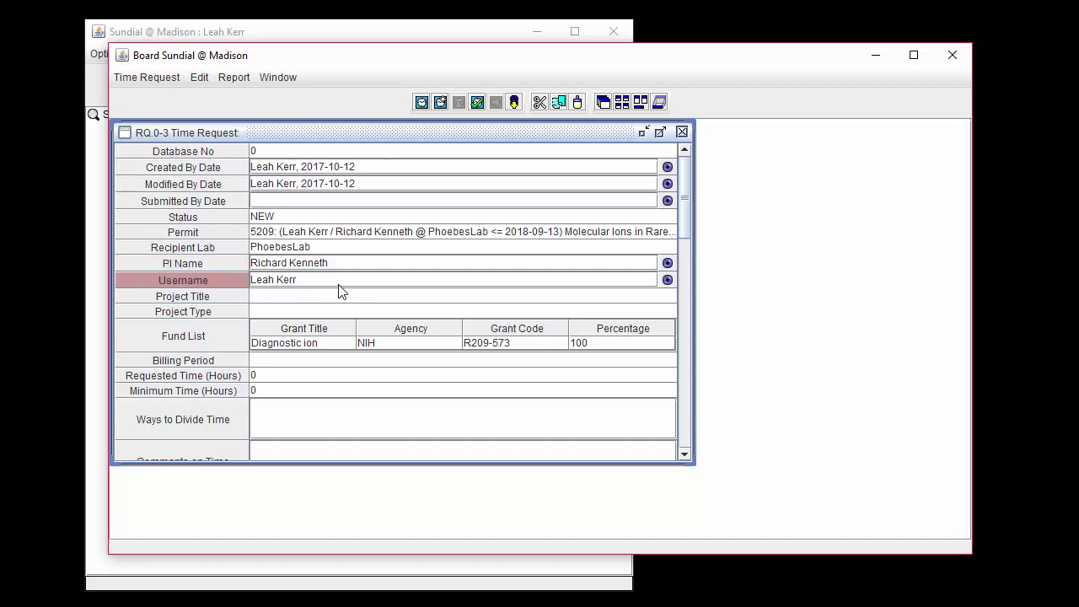
{"action": "left_click", "coordinate": [338, 345]}
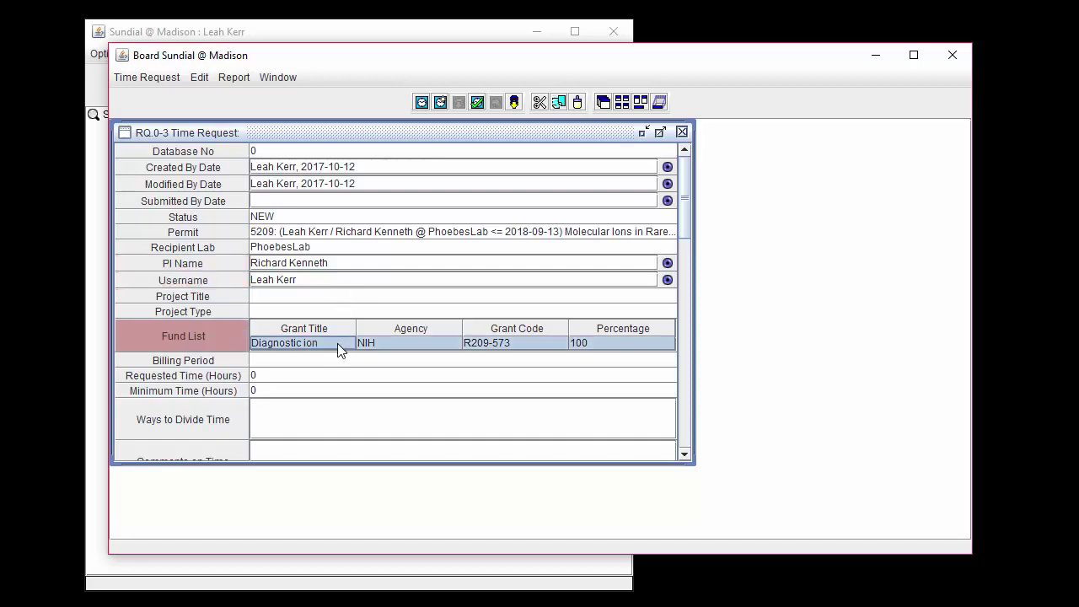
Step: Title the project 'Small molecules that target DNA and RNA'
{"action": "left_click", "coordinate": [316, 297]}
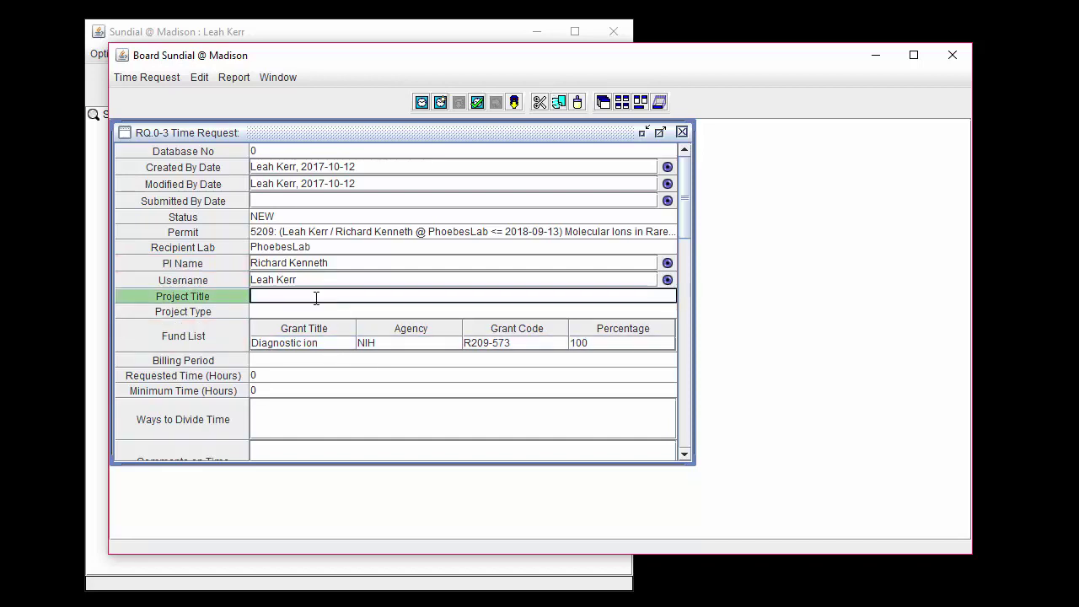
{"action": "type", "text": "Small molecules that target DNA and RNA"}
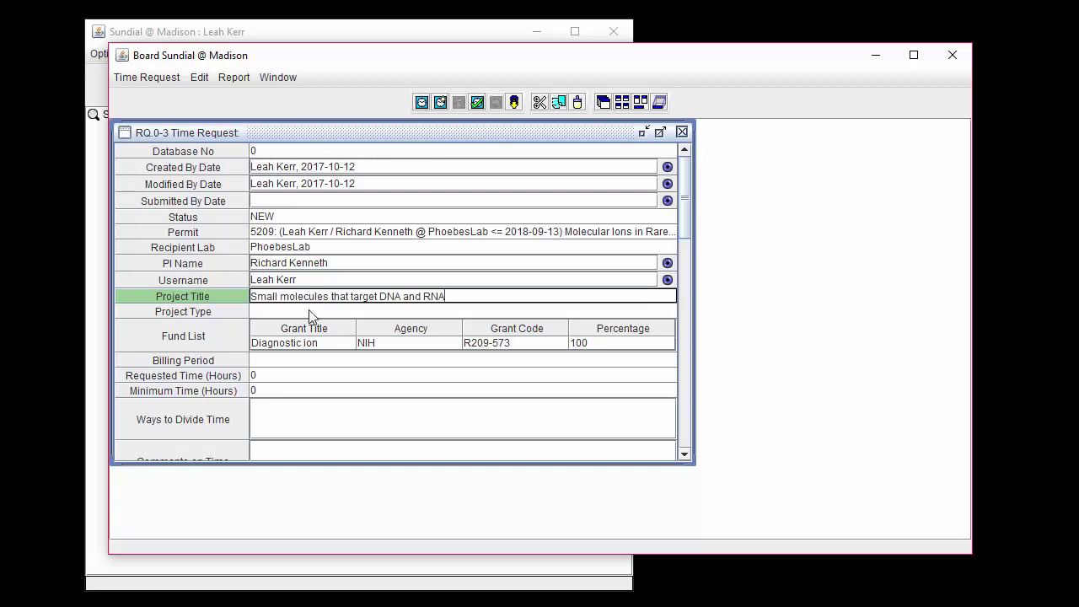
{"action": "left_click", "coordinate": [308, 312]}
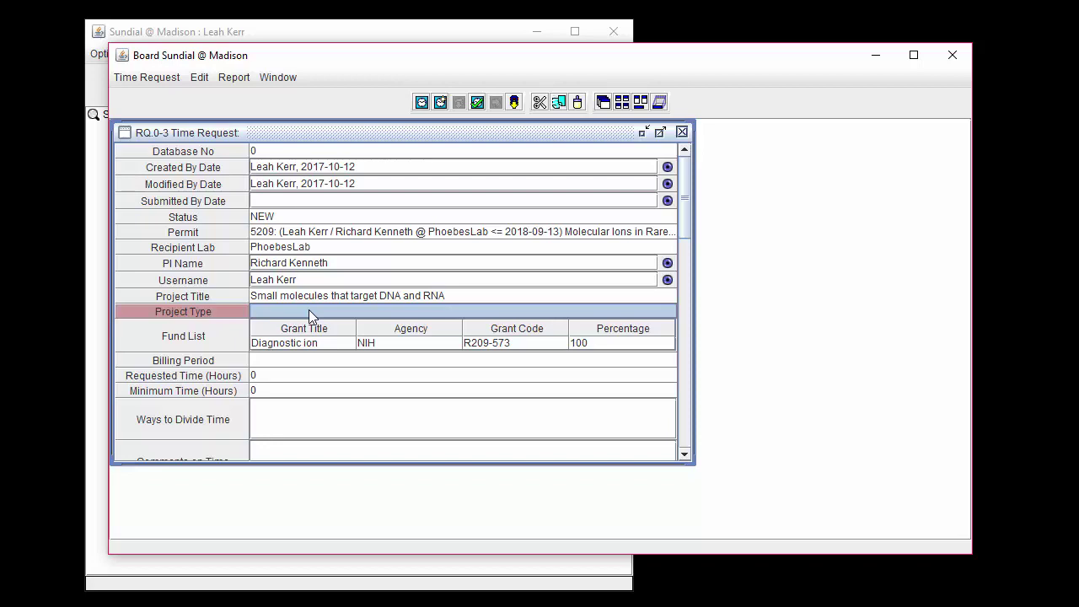
Step: Set billing period 2018-01-01 to 2018-01-31 with 40 requested and 20 minimum hours
{"action": "left_click", "coordinate": [301, 359]}
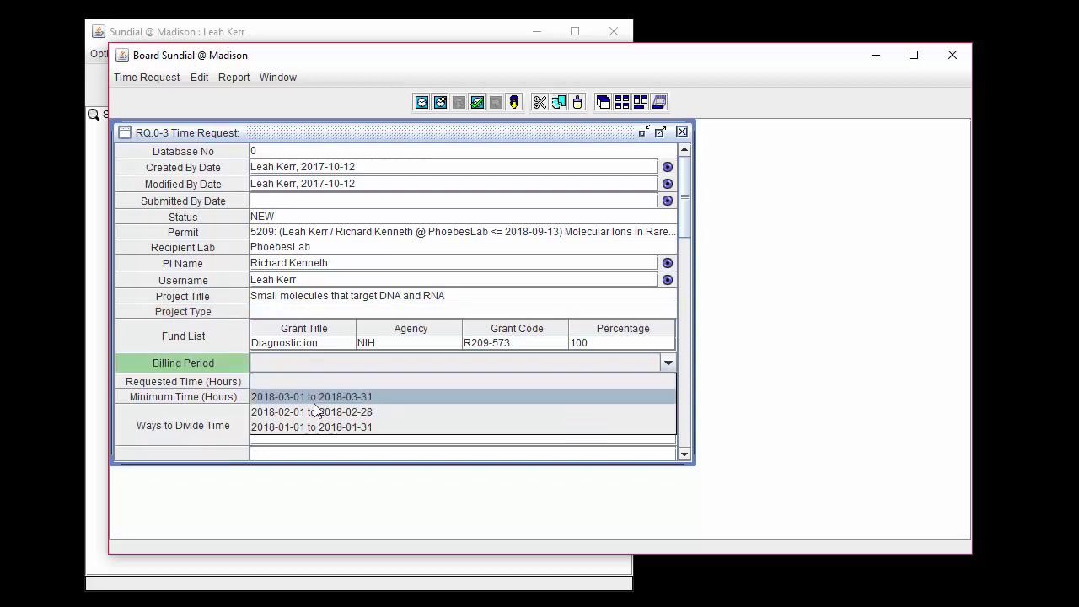
{"action": "left_click", "coordinate": [313, 426]}
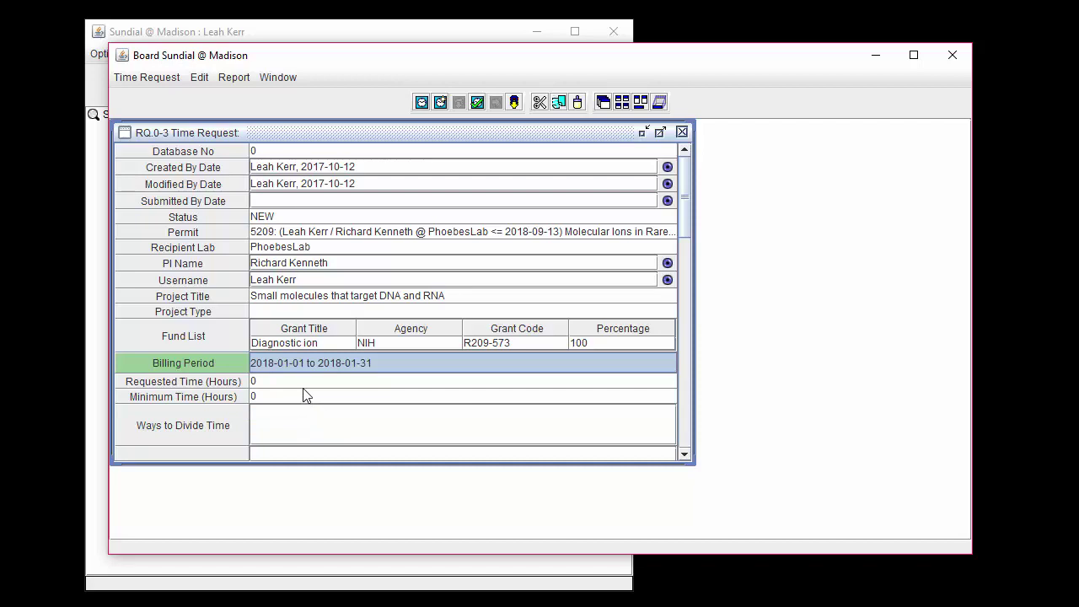
{"action": "left_click", "coordinate": [299, 382]}
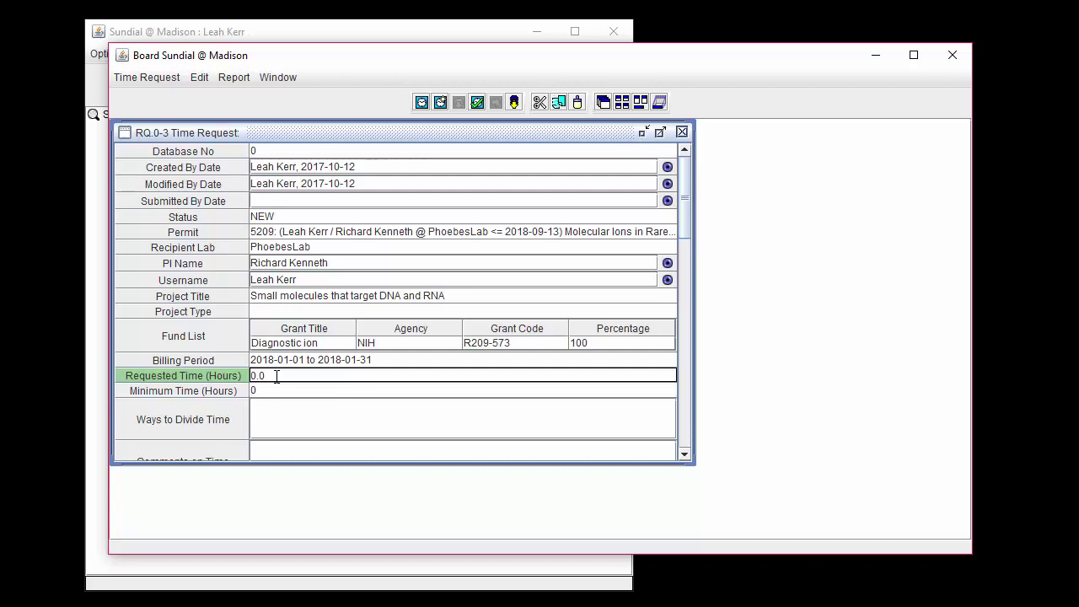
{"action": "key", "text": "BackSpace"}
{"action": "key", "text": "BackSpace"}
{"action": "key", "text": "BackSpace"}
{"action": "type", "text": "40"}
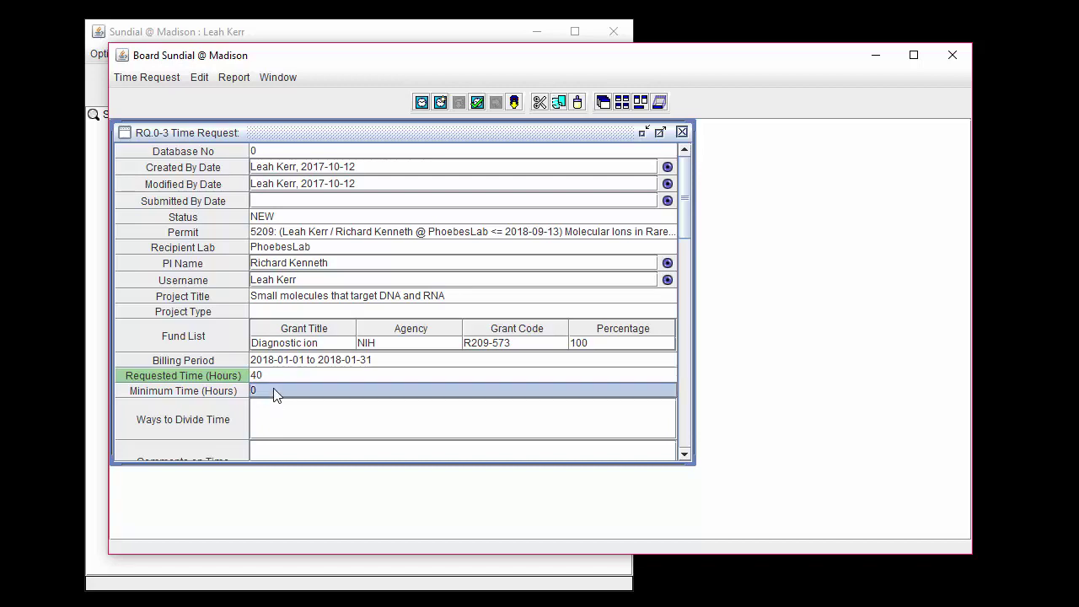
{"action": "left_click", "coordinate": [275, 390]}
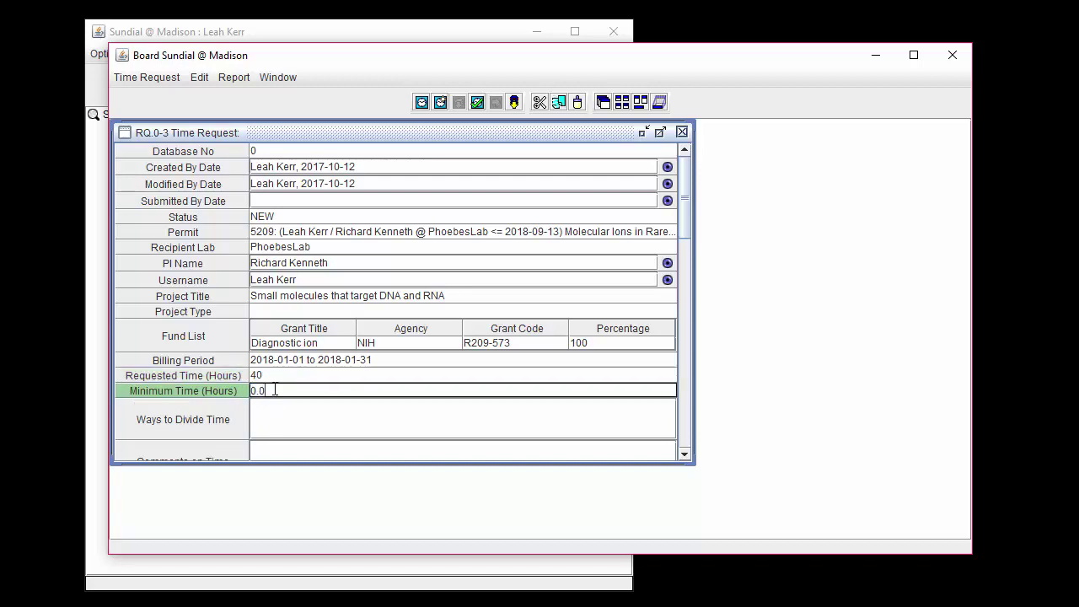
{"action": "key", "text": "BackSpace"}
{"action": "key", "text": "BackSpace"}
{"action": "key", "text": "BackSpace"}
{"action": "type", "text": "20"}
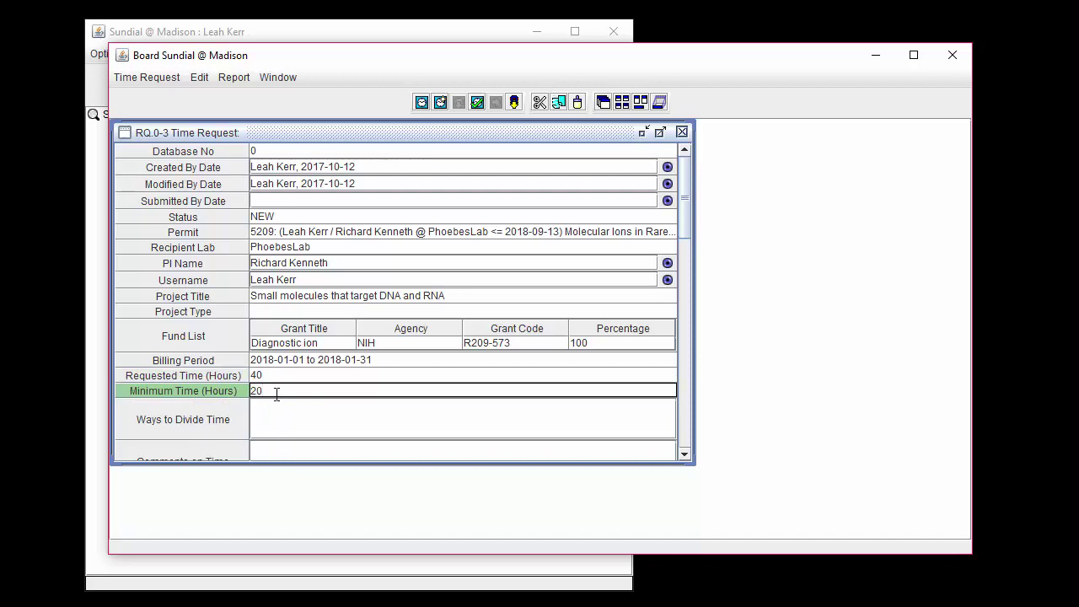
Step: Describe the time split as '8 sessions of 5 hours' and comment 'Last two weeks of the month'
{"action": "left_click", "coordinate": [274, 410]}
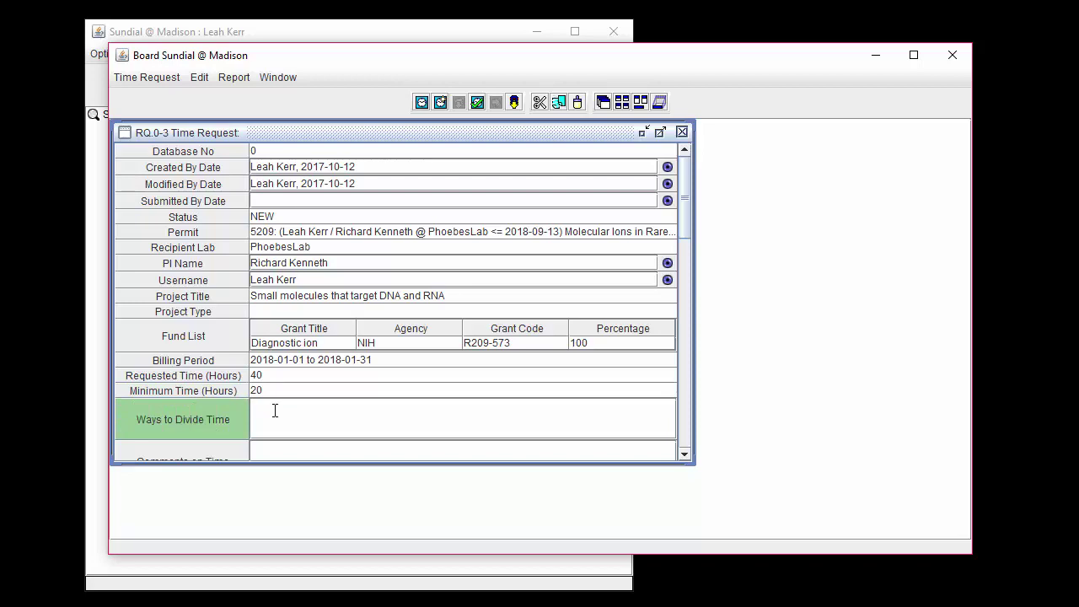
{"action": "type", "text": "8 sessions of 5 hours"}
{"action": "left_click_drag", "start_coordinate": [696, 469], "coordinate": [693, 533]}
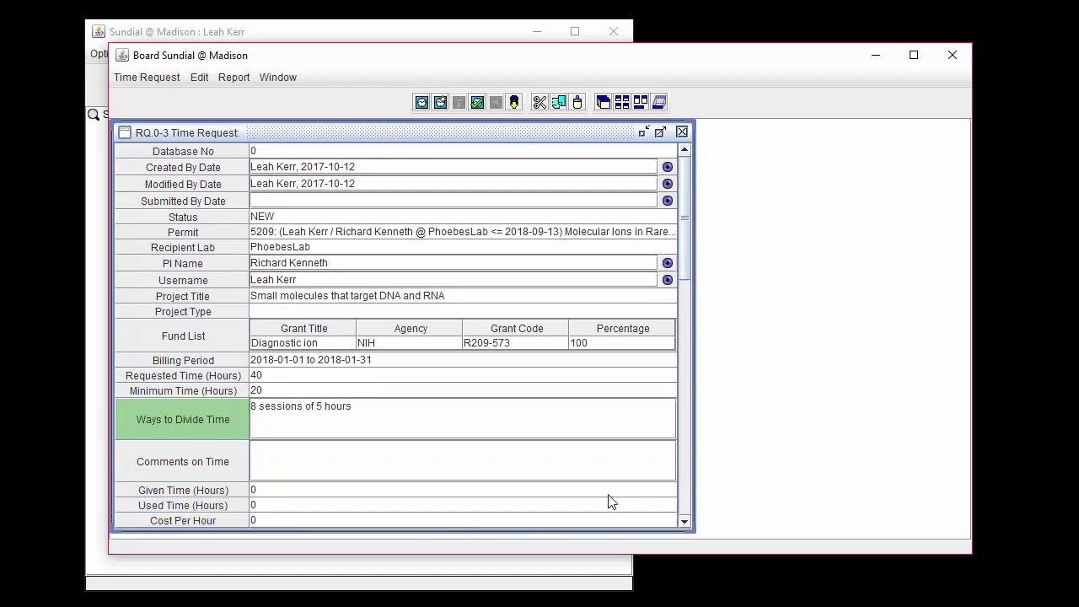
{"action": "left_click", "coordinate": [453, 448]}
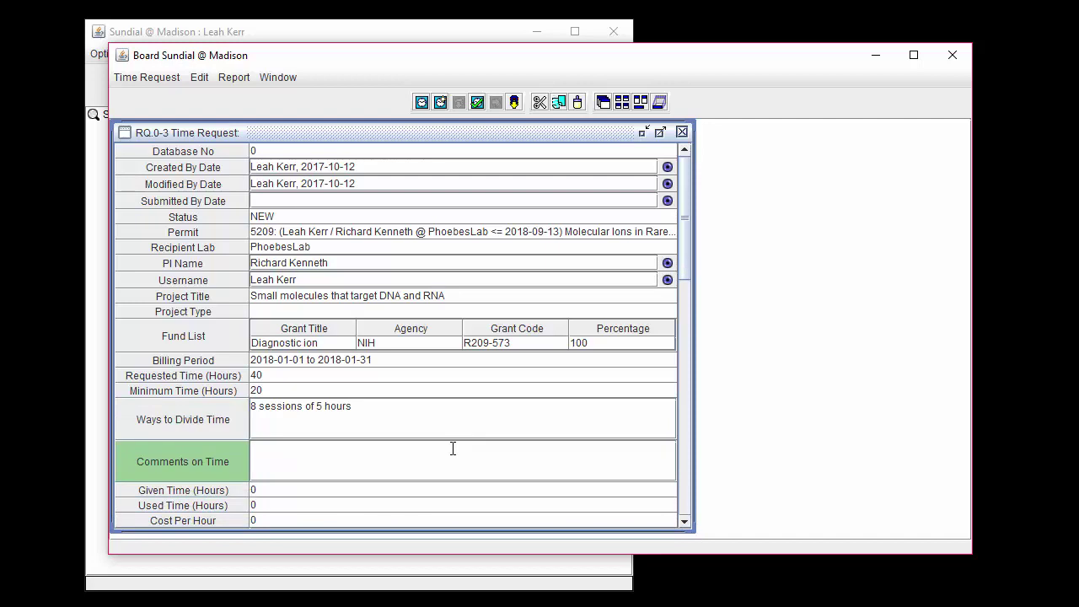
{"action": "type", "text": "Last two weeks of the month"}
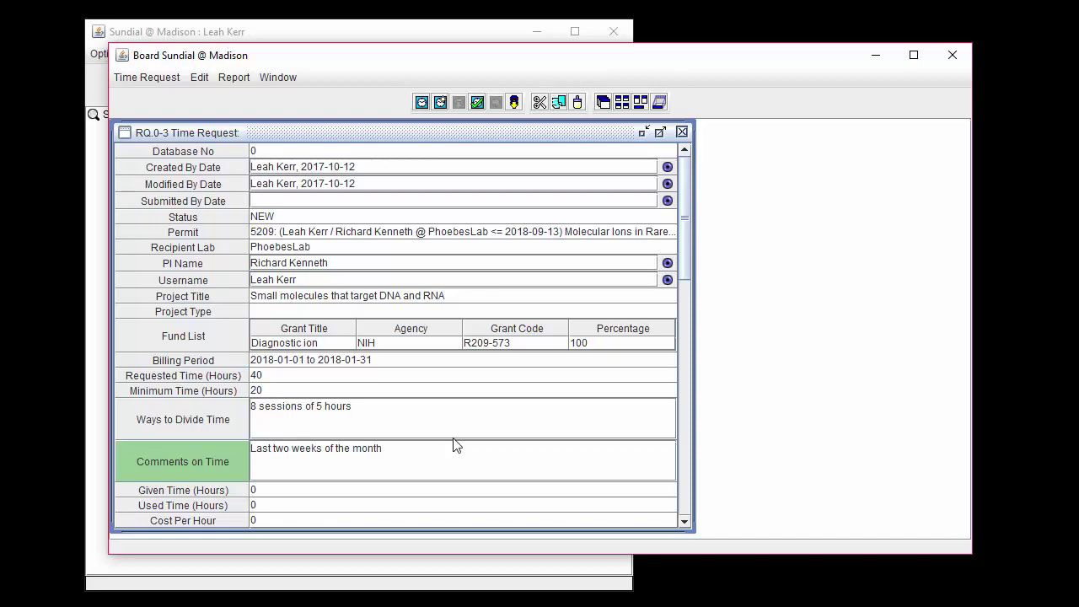
Step: Save the filled-in form as new time request RQ.25086
{"action": "left_click", "coordinate": [139, 81]}
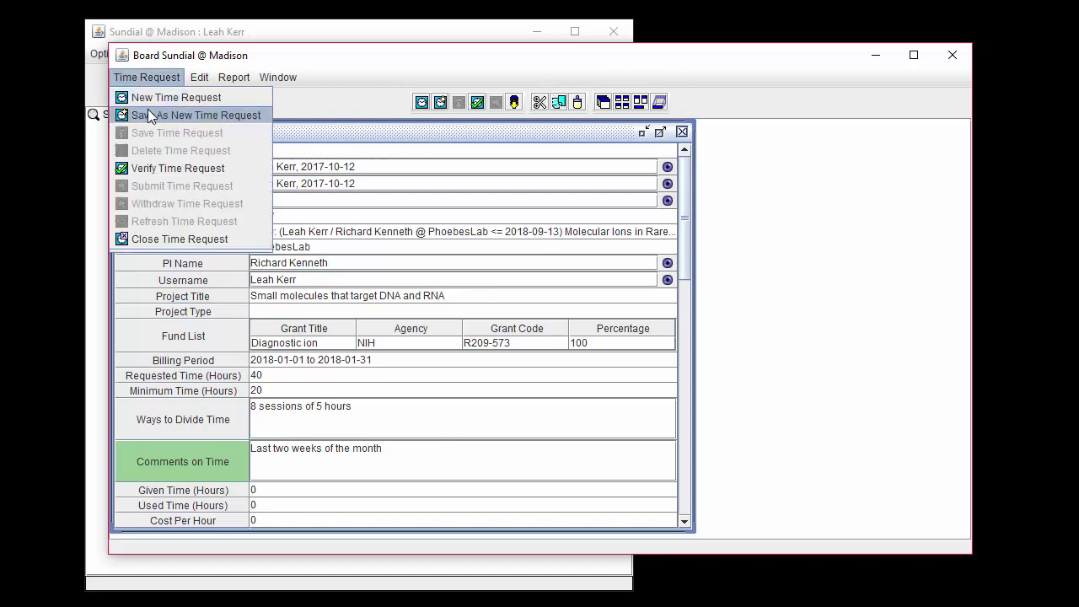
{"action": "left_click", "coordinate": [244, 115]}
{"action": "left_click", "coordinate": [684, 523]}
{"action": "left_click_drag", "start_coordinate": [684, 523], "coordinate": [684, 522]}
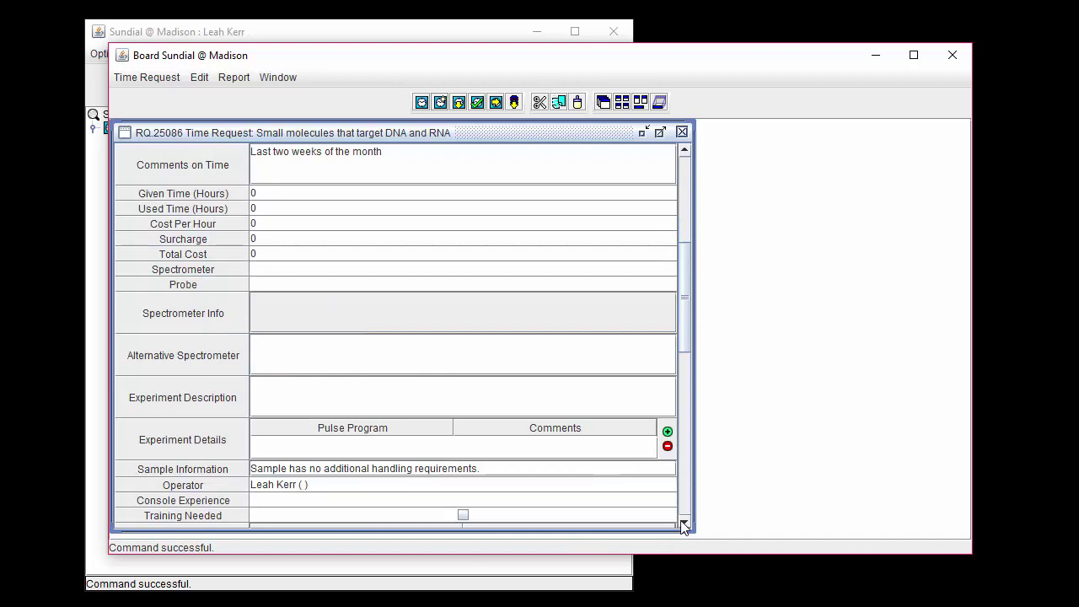
Step: Review Given Time, Used Time, Surcharge and Total Cost, then list the spectrometers
{"action": "left_click", "coordinate": [382, 196]}
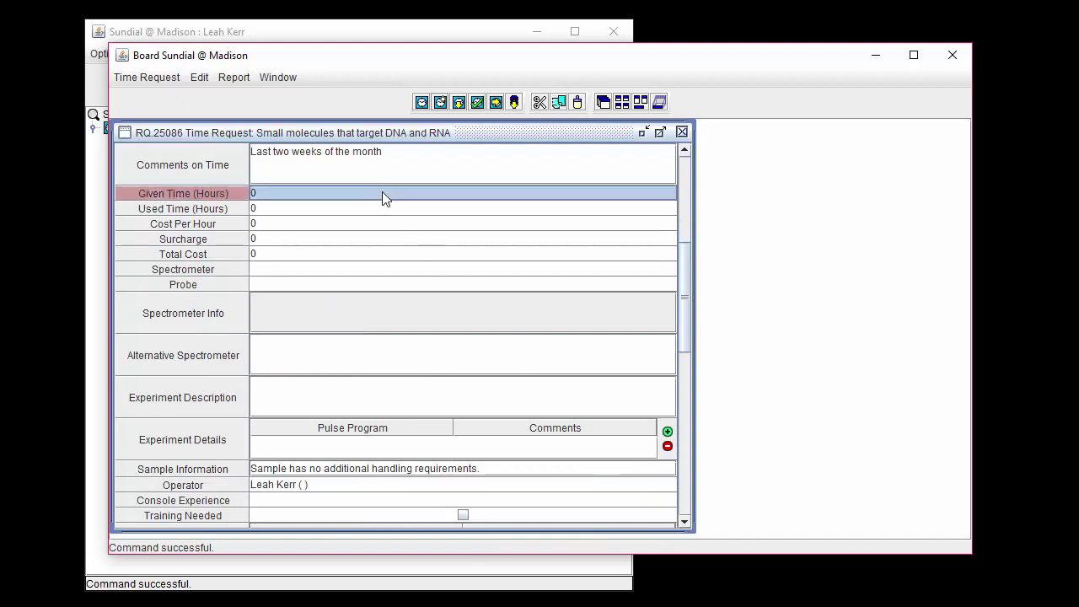
{"action": "left_click", "coordinate": [373, 209]}
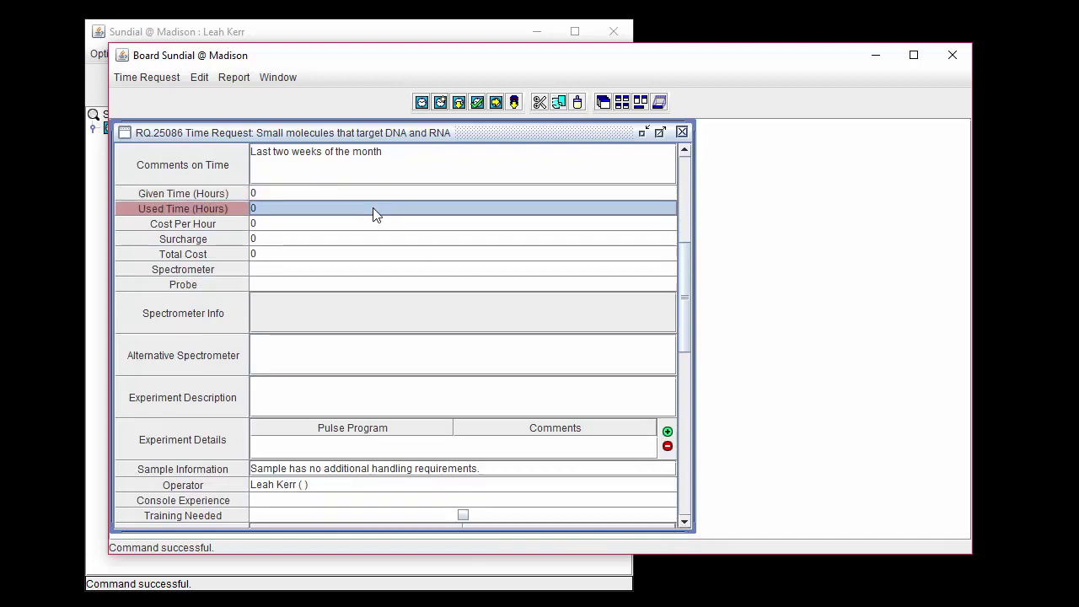
{"action": "key", "text": "Down"}
{"action": "key", "text": "Down"}
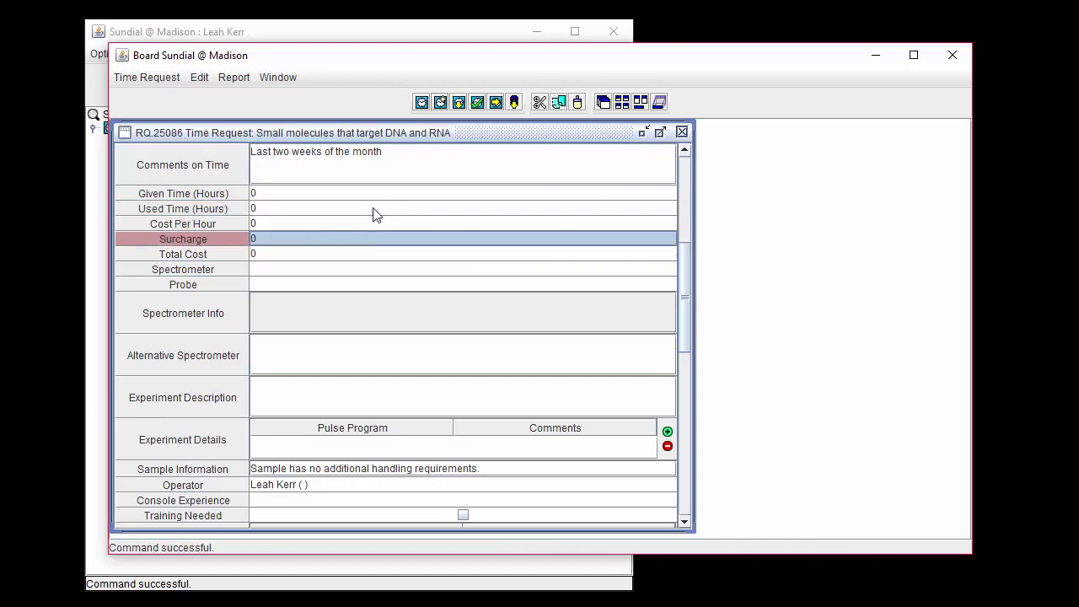
{"action": "key", "text": "Down"}
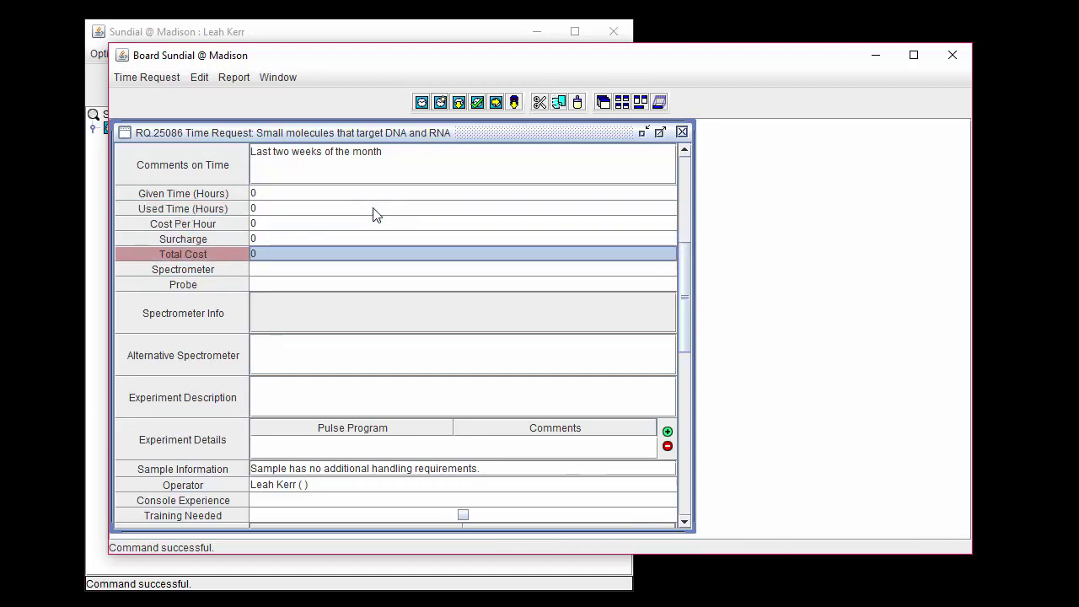
{"action": "left_click", "coordinate": [363, 269]}
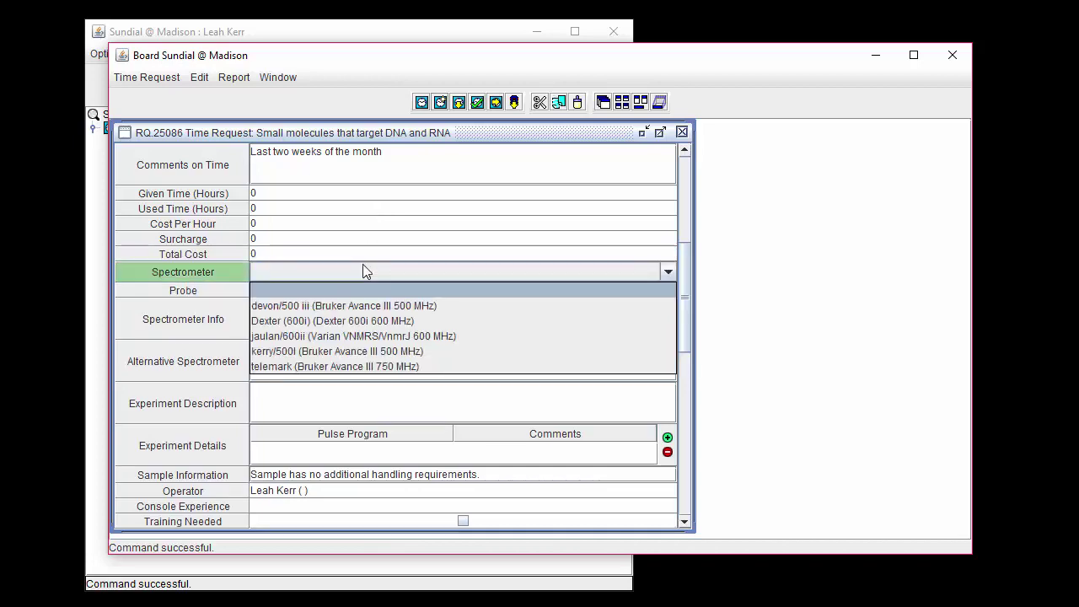
Step: Choose spectrometer Dexter (600i) with the 5mm Cryoprobe
{"action": "left_click", "coordinate": [444, 323]}
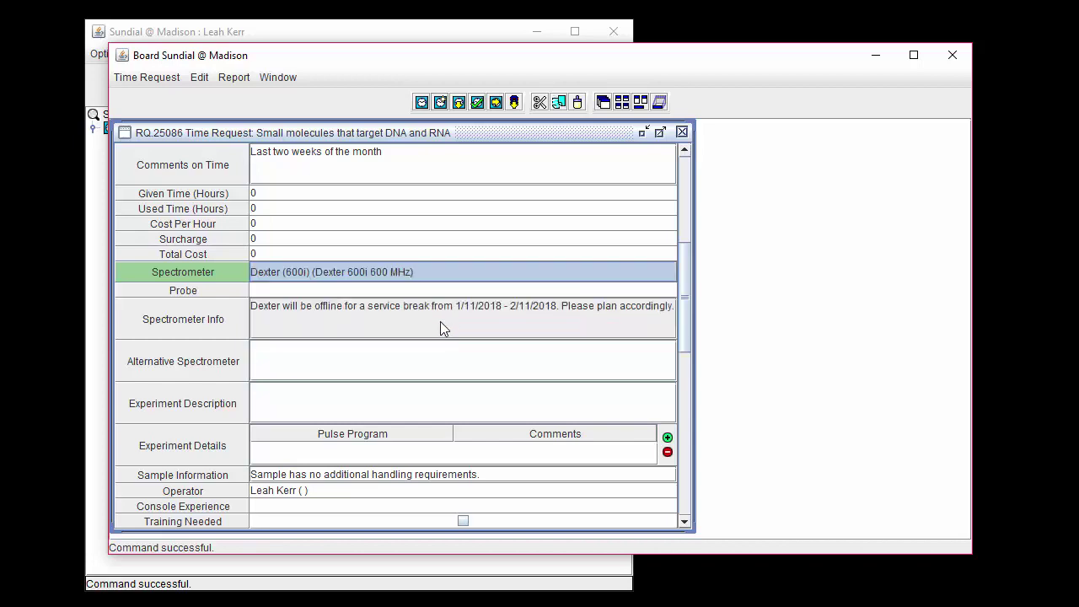
{"action": "left_click", "coordinate": [389, 291]}
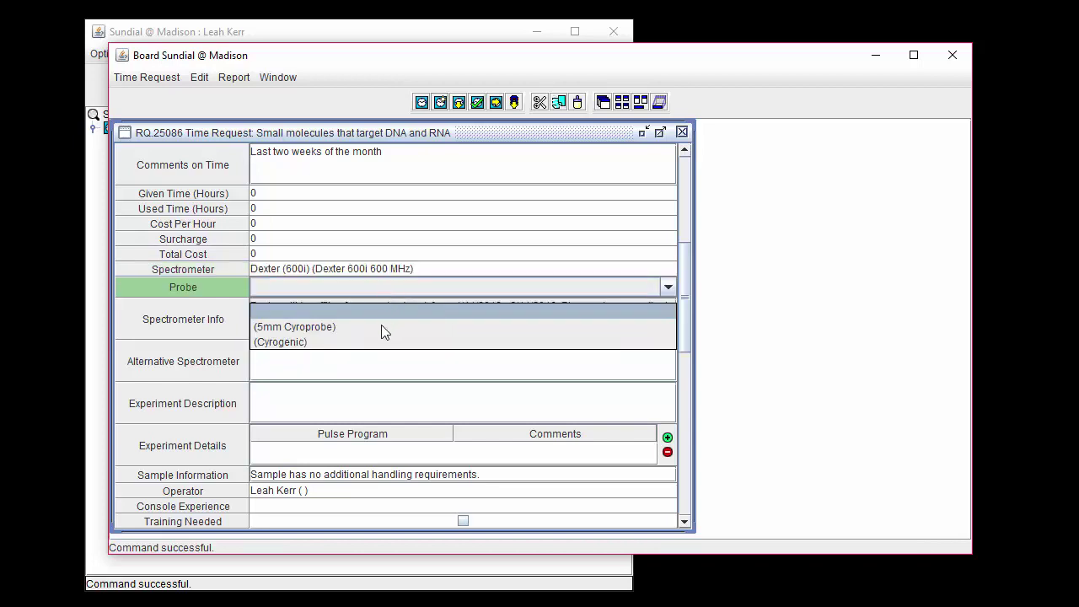
{"action": "left_click", "coordinate": [380, 329]}
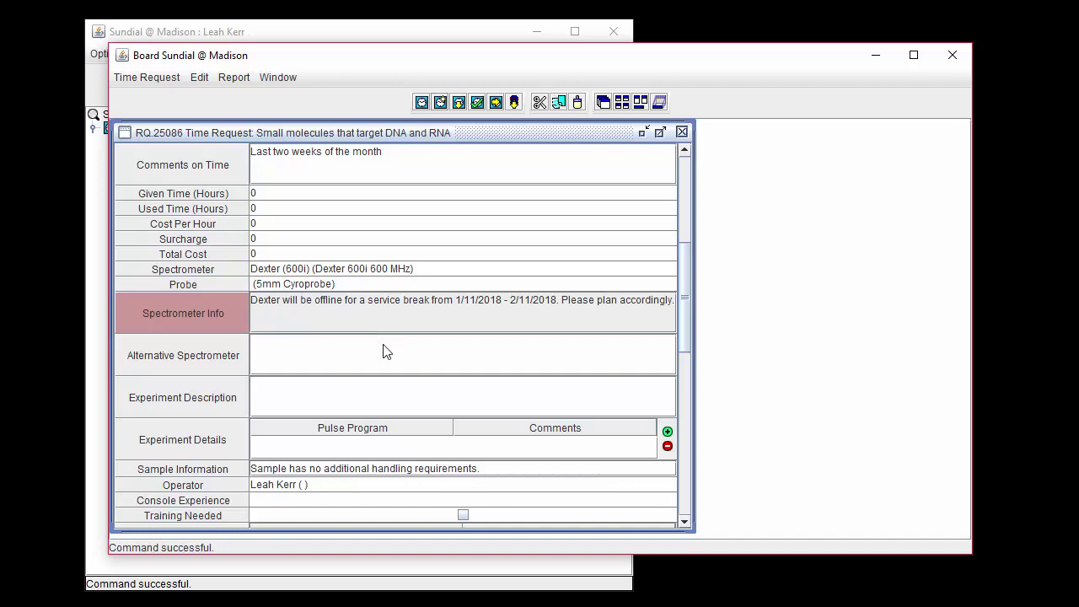
Step: Note 'A 600 MHz with a similar probe would also work.' and describe the 20-hour experiment rationale
{"action": "left_click", "coordinate": [383, 345]}
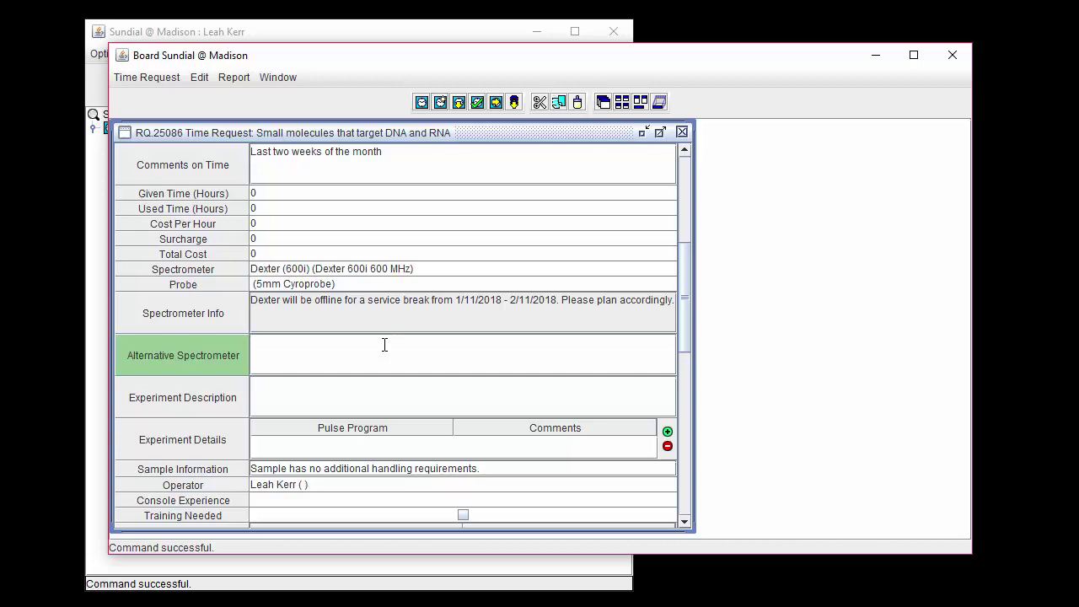
{"action": "type", "text": "A 600 MHz with a similar probe would also work."}
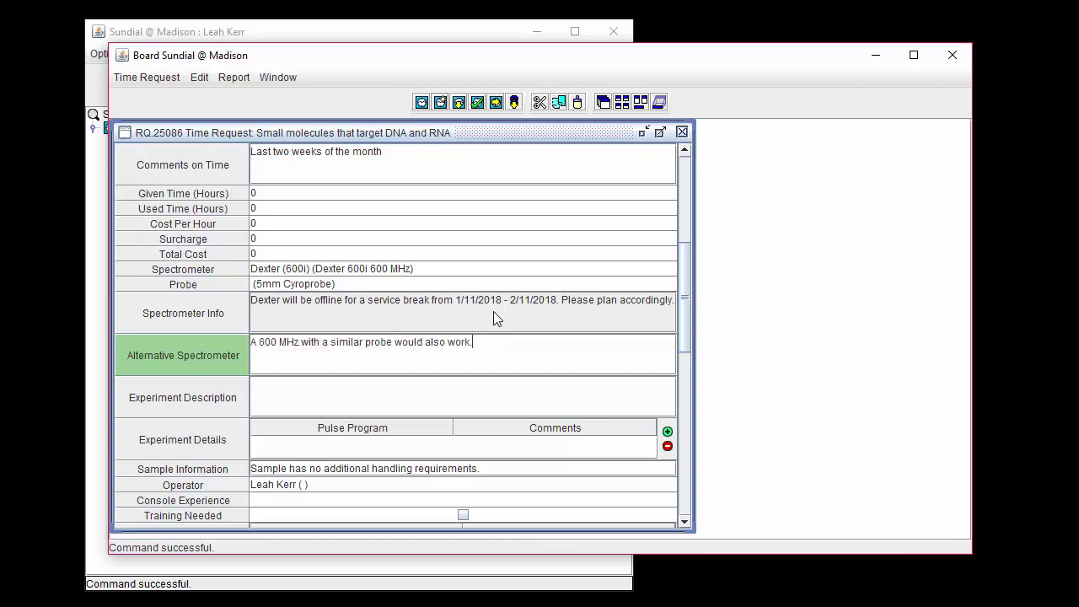
{"action": "left_click", "coordinate": [350, 396]}
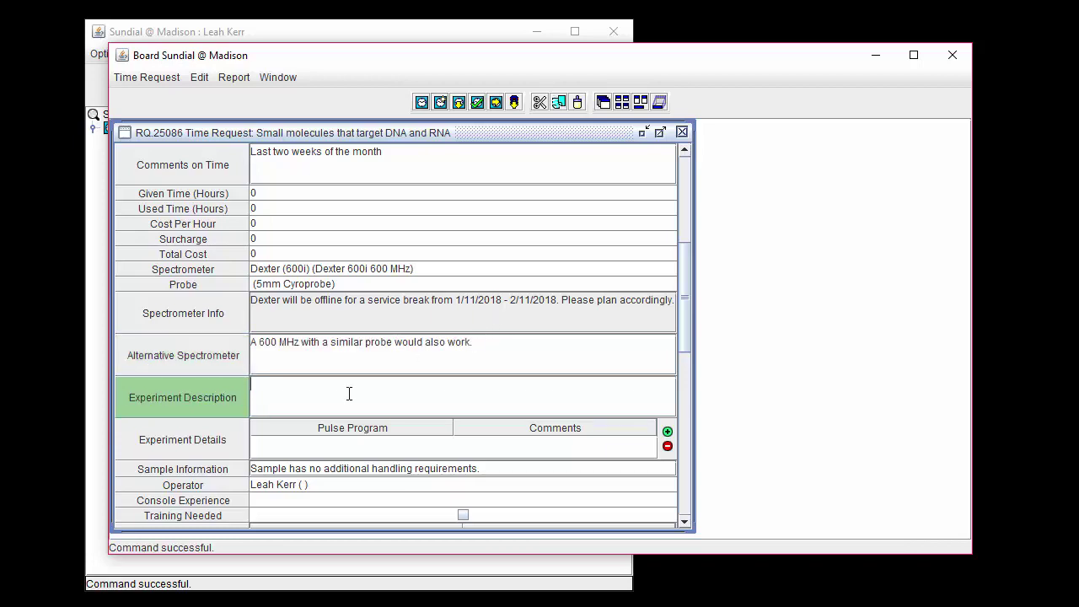
{"action": "type", "text": "Experiment description - rationale - estimating at least 20 hours of Spectrometer time"}
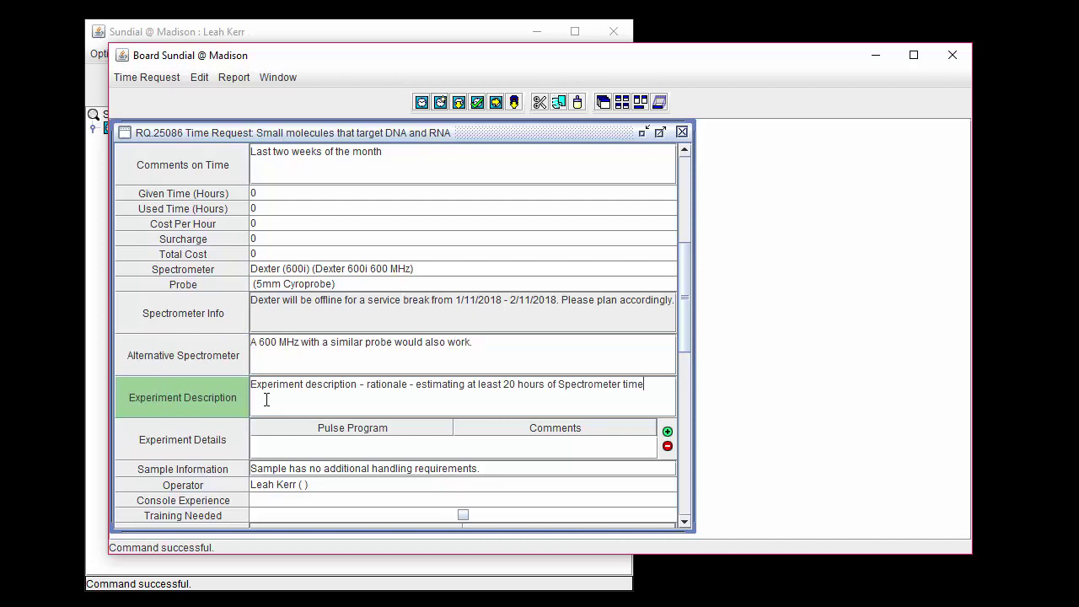
Step: Enter pulse program zgesgppe in the first Experiment Details row
{"action": "left_click", "coordinate": [667, 432]}
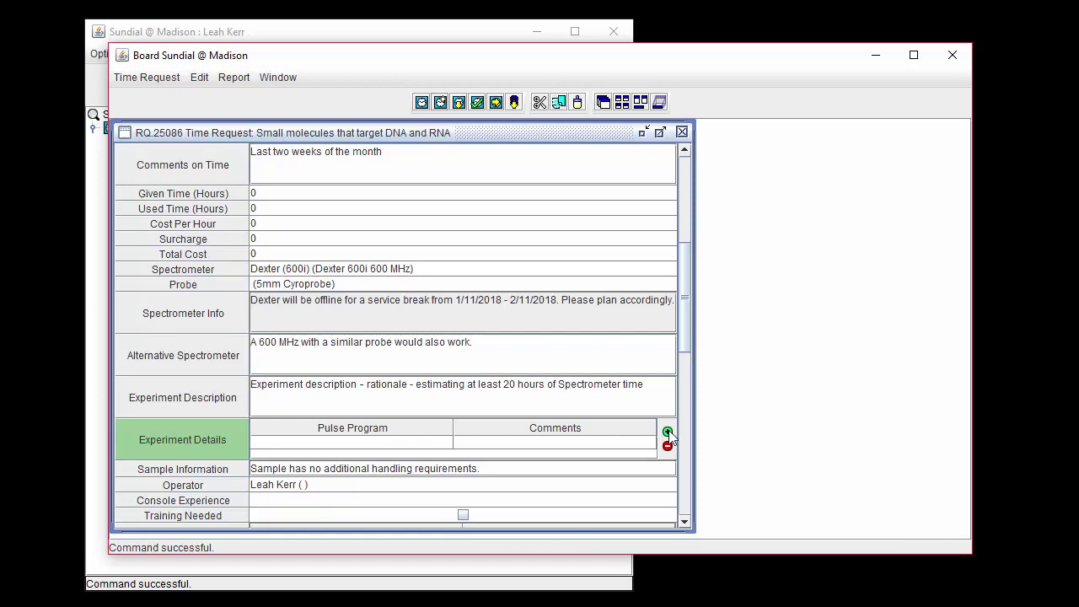
{"action": "double_click", "coordinate": [371, 442]}
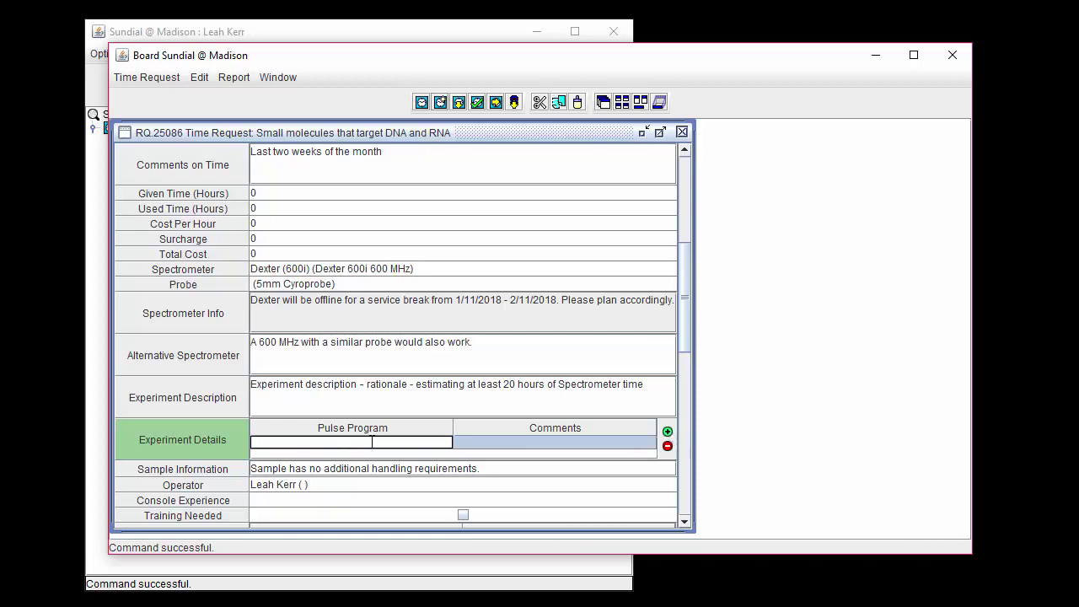
{"action": "type", "text": "zgesgppe"}
Step: Add a second row with pulse program gNfHSQC, then delete that row again
{"action": "left_click", "coordinate": [667, 431]}
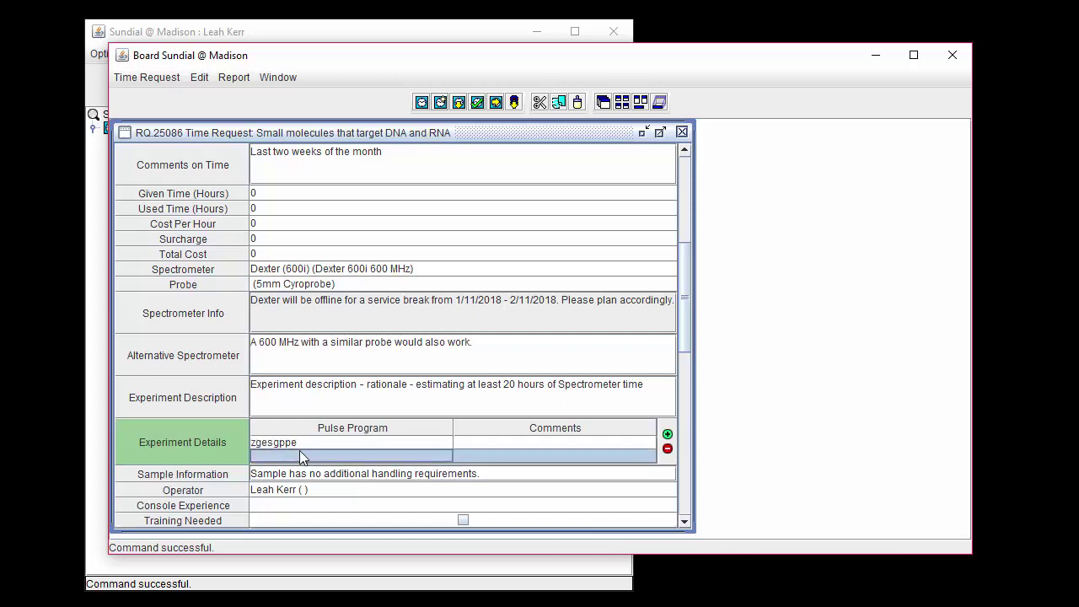
{"action": "double_click", "coordinate": [299, 455]}
{"action": "type", "text": "gNfHSQC"}
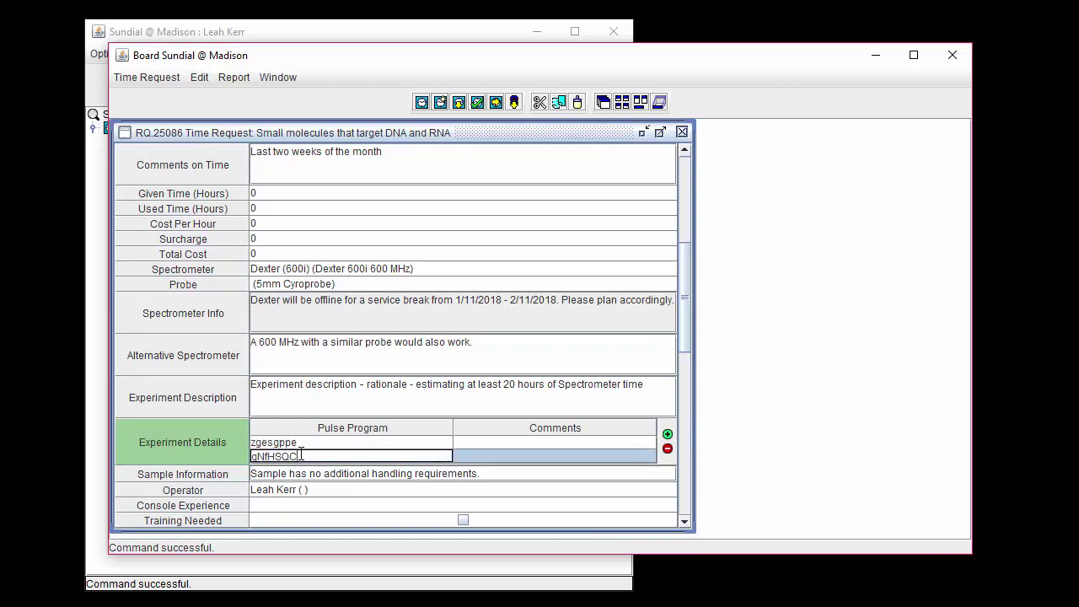
{"action": "left_click", "coordinate": [514, 461]}
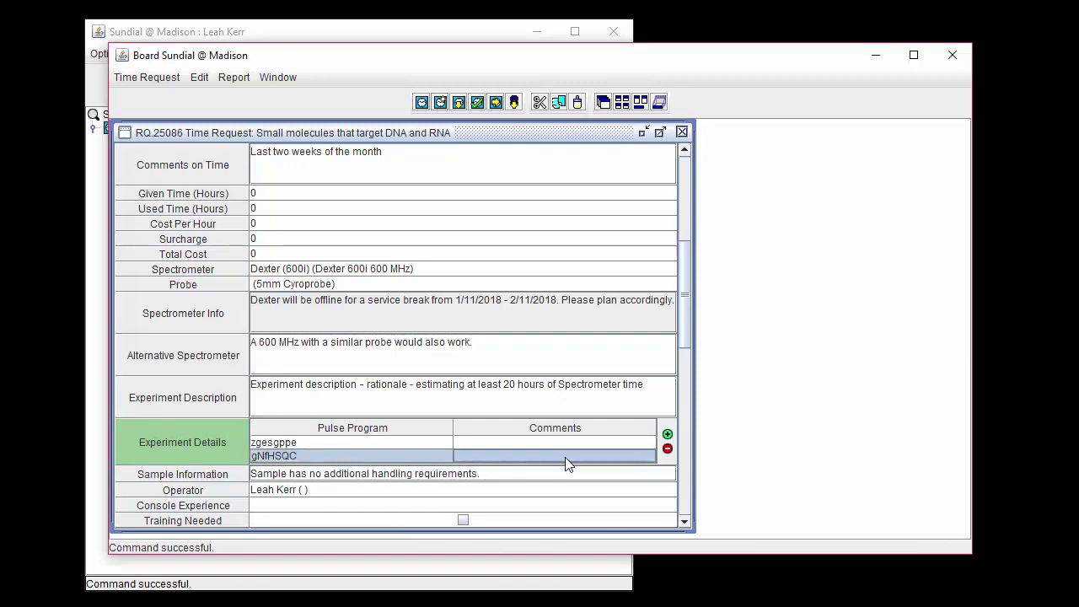
{"action": "left_click", "coordinate": [667, 449]}
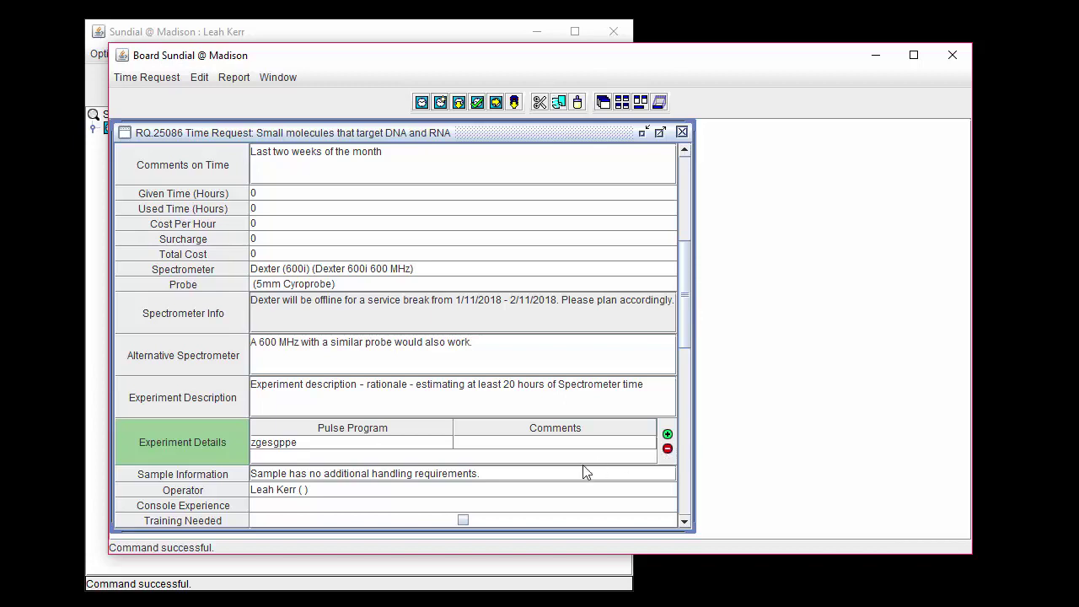
{"action": "left_click", "coordinate": [524, 476]}
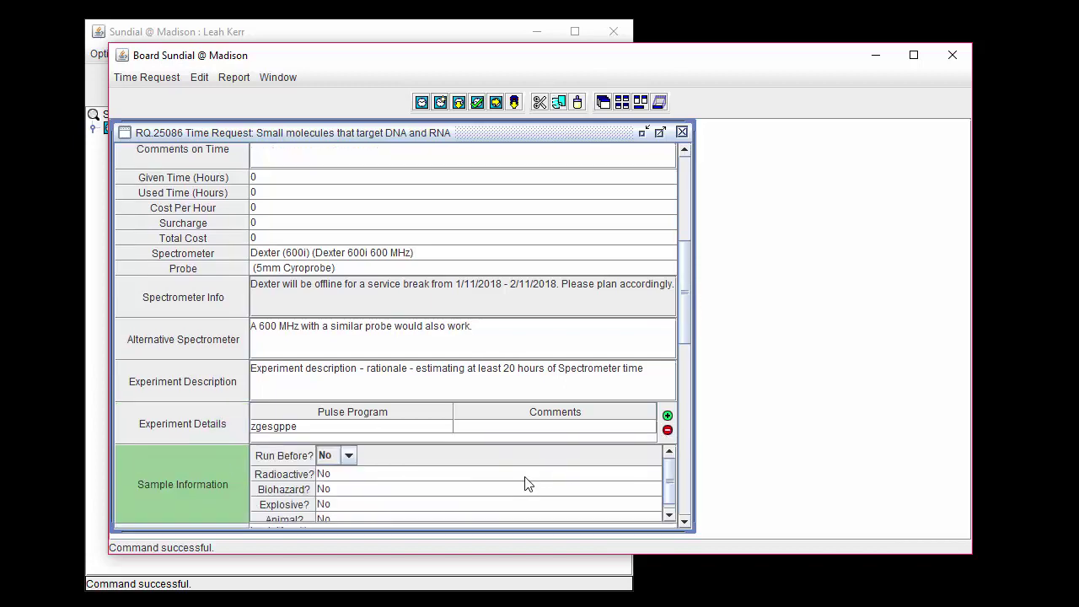
Step: Set Run Before? to Yes and choose a different operator
{"action": "left_click", "coordinate": [336, 473]}
{"action": "left_click", "coordinate": [335, 474]}
{"action": "left_click", "coordinate": [685, 521]}
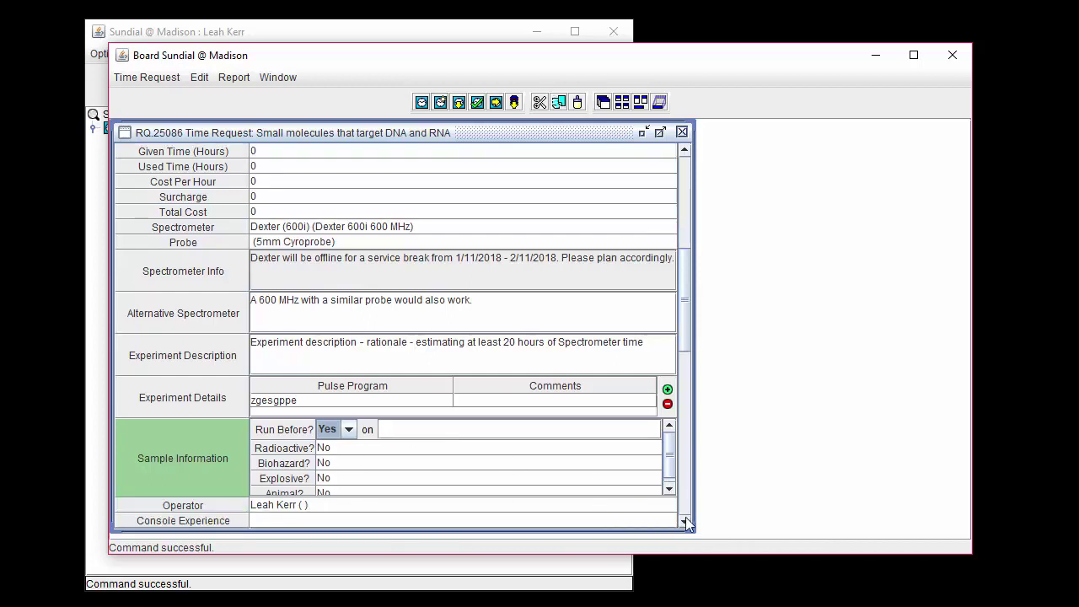
{"action": "scroll", "coordinate": [685, 522], "scroll_direction": "down", "scroll_amount": 6}
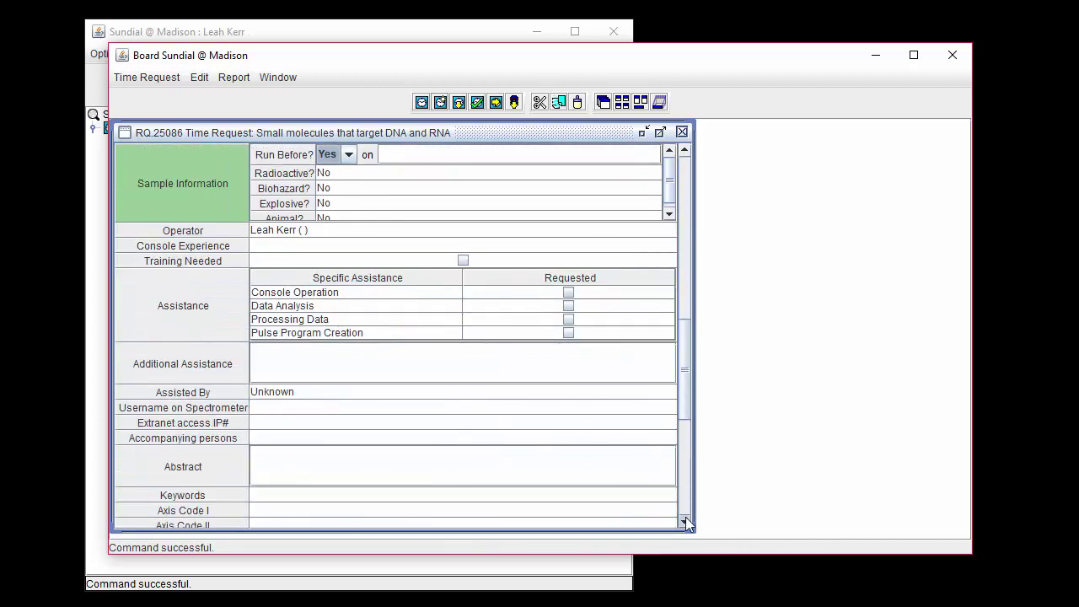
{"action": "left_click", "coordinate": [357, 230]}
{"action": "left_click", "coordinate": [354, 225]}
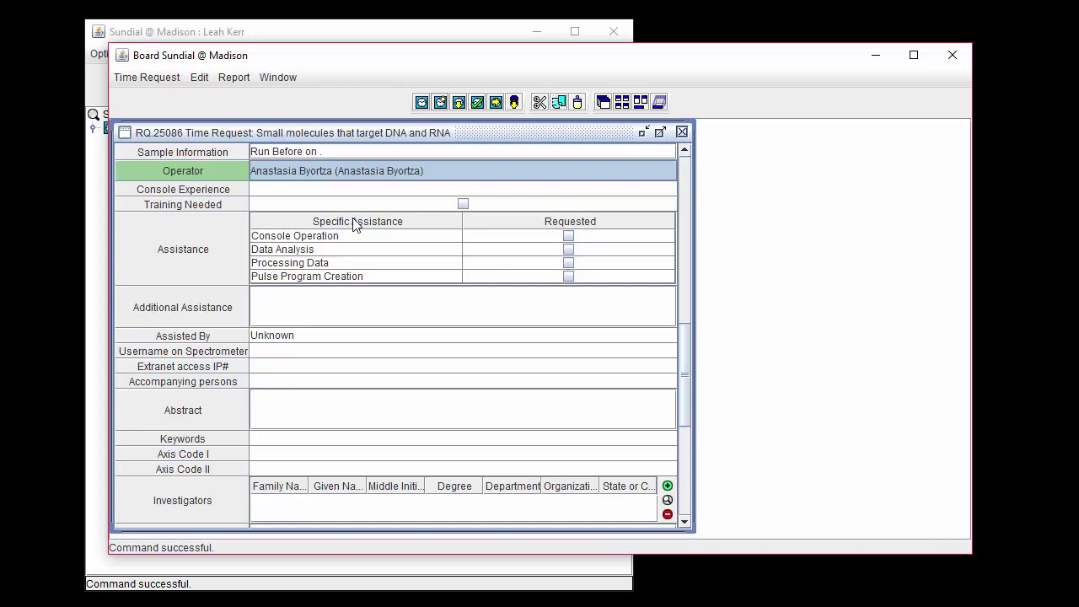
Step: Set console experience to Bruker Avance III, tick Training Needed, and request Processing Data and Data Analysis help
{"action": "left_click", "coordinate": [351, 190]}
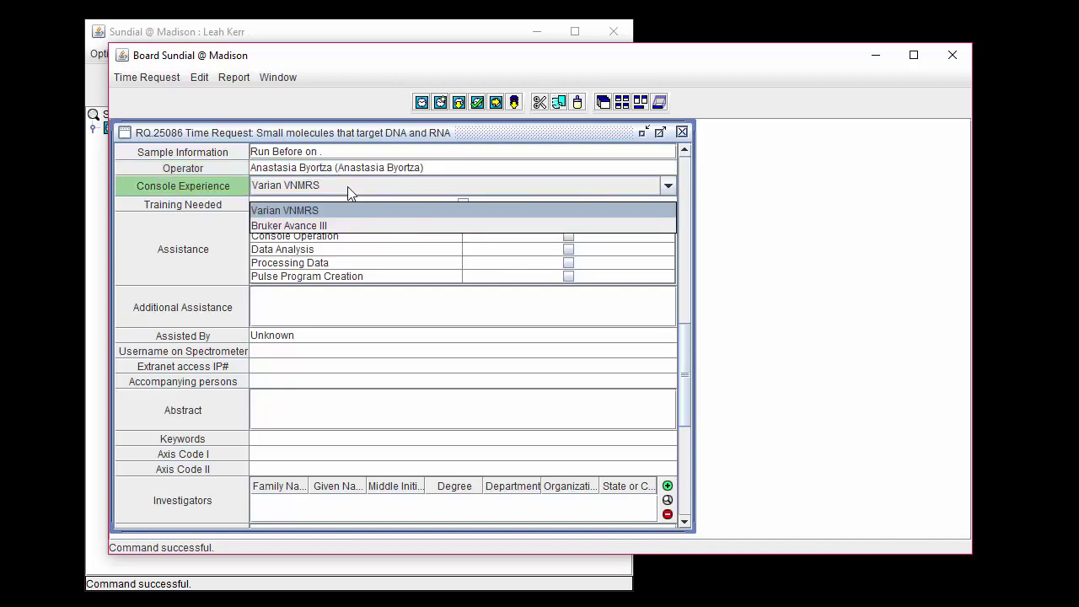
{"action": "left_click", "coordinate": [343, 235]}
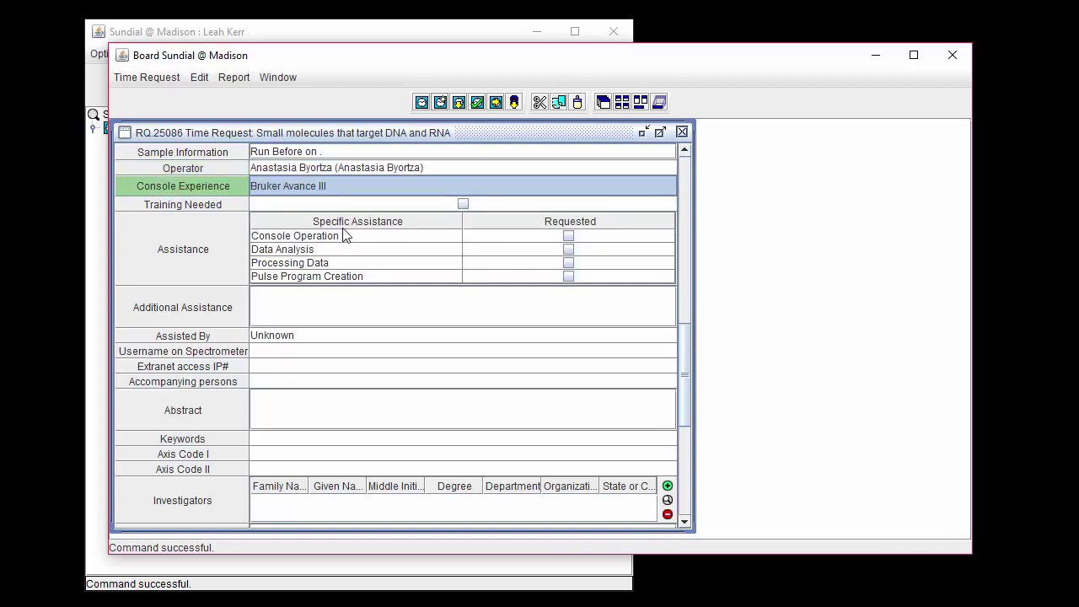
{"action": "left_click", "coordinate": [464, 203]}
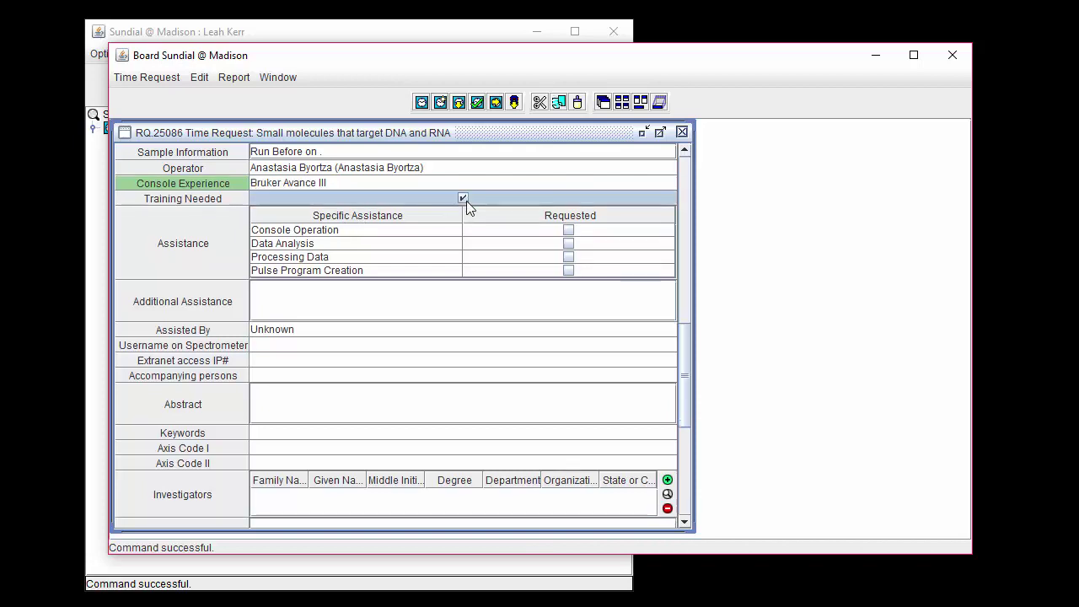
{"action": "left_click", "coordinate": [570, 257]}
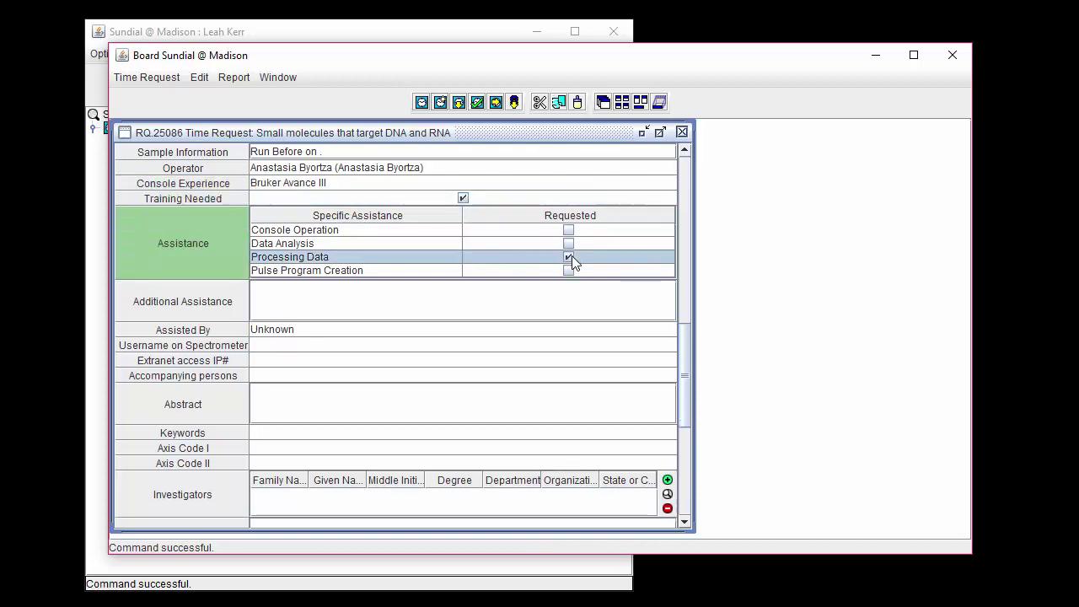
{"action": "left_click", "coordinate": [568, 243]}
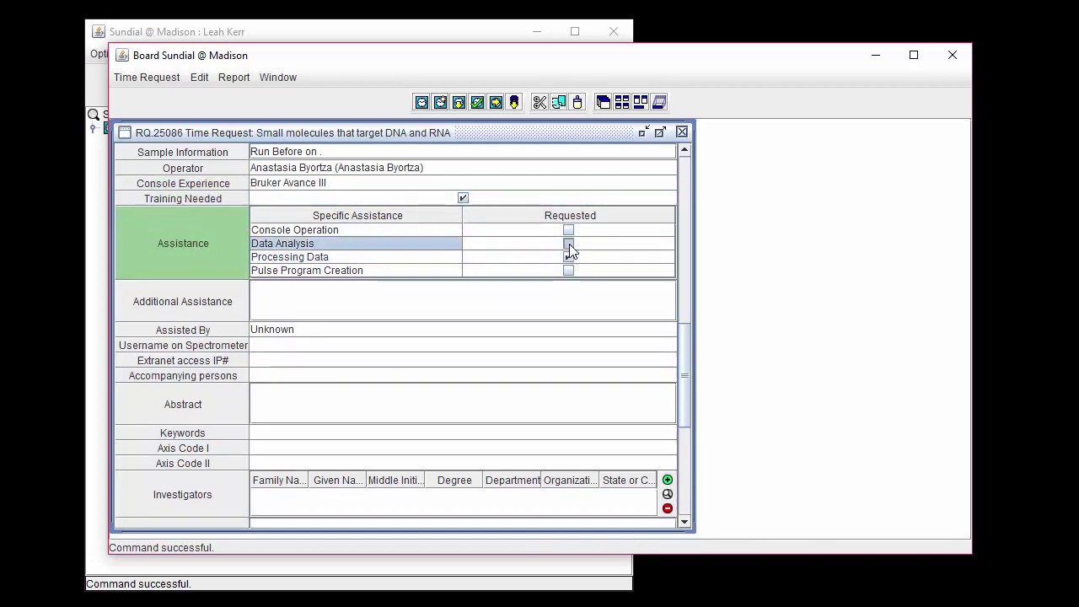
{"action": "left_click", "coordinate": [385, 306]}
Step: Enter 'experiment set up' as additional assistance, pick the assisting staff member, and enter the spectrometer username
{"action": "type", "text": "experiment set up"}
{"action": "left_click", "coordinate": [382, 330]}
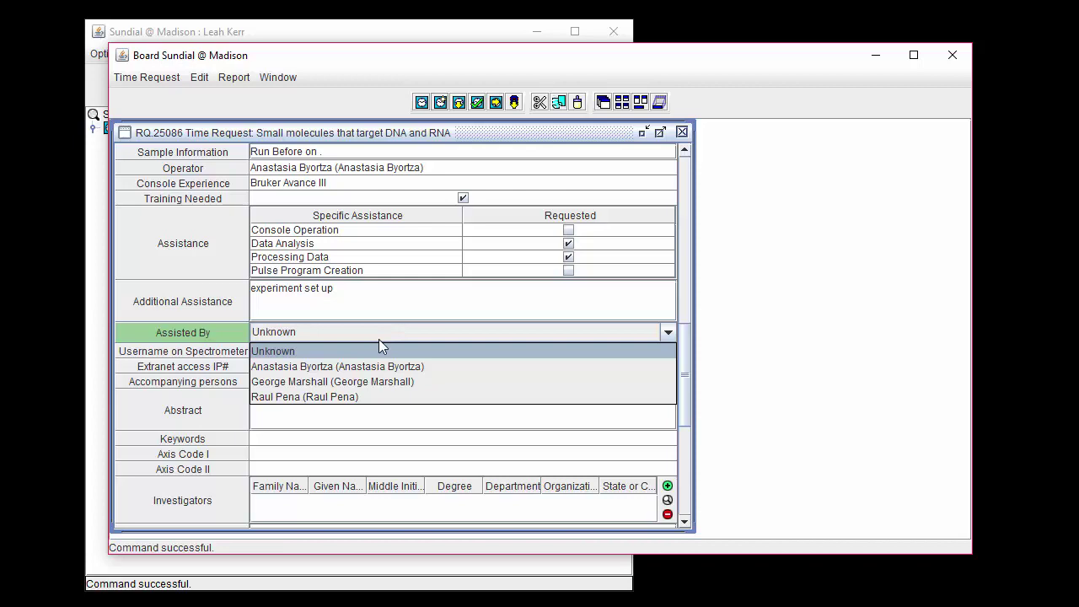
{"action": "left_click", "coordinate": [375, 380]}
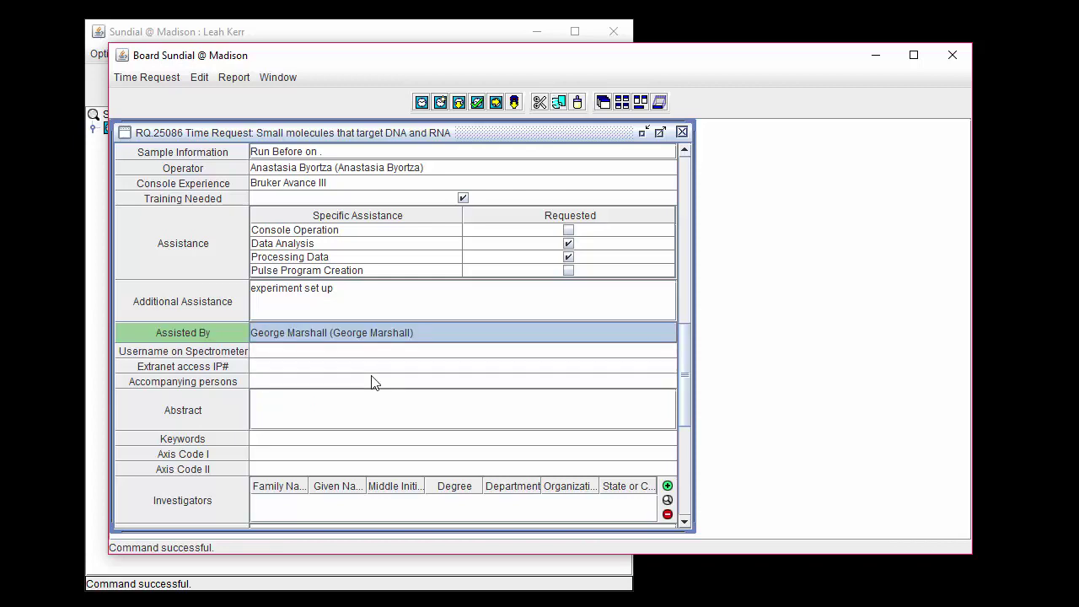
{"action": "left_click", "coordinate": [369, 351]}
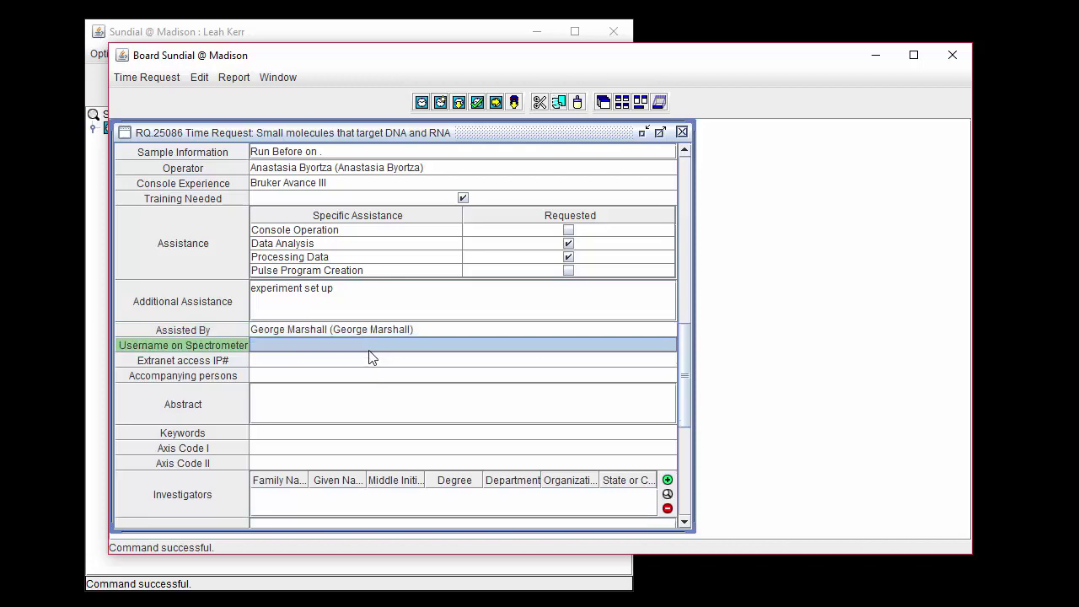
{"action": "left_click", "coordinate": [368, 345]}
{"action": "type", "text": "my user"}
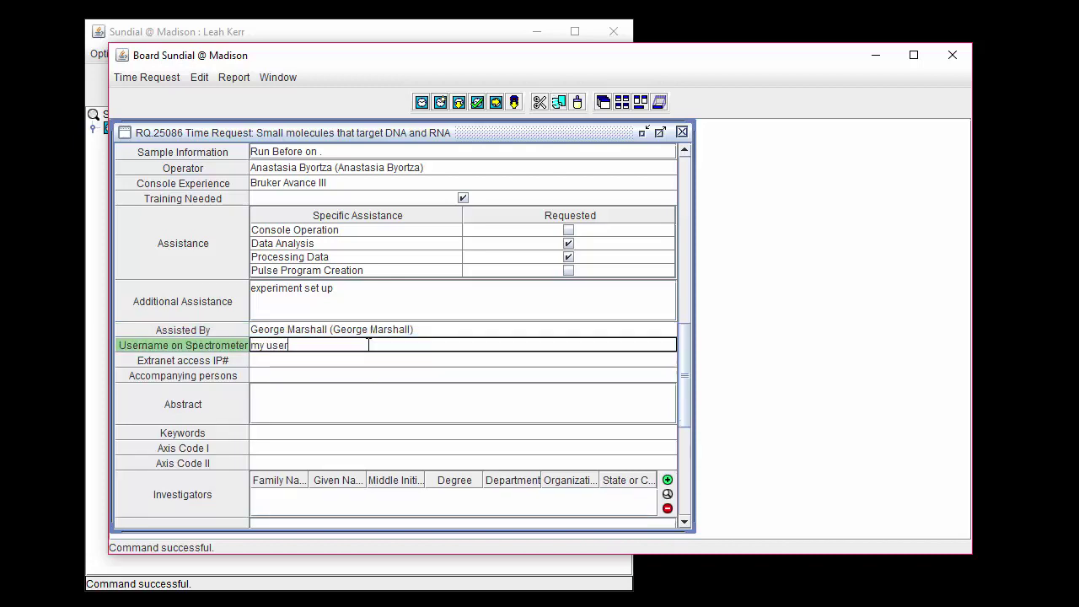
{"action": "type", "text": "name"}
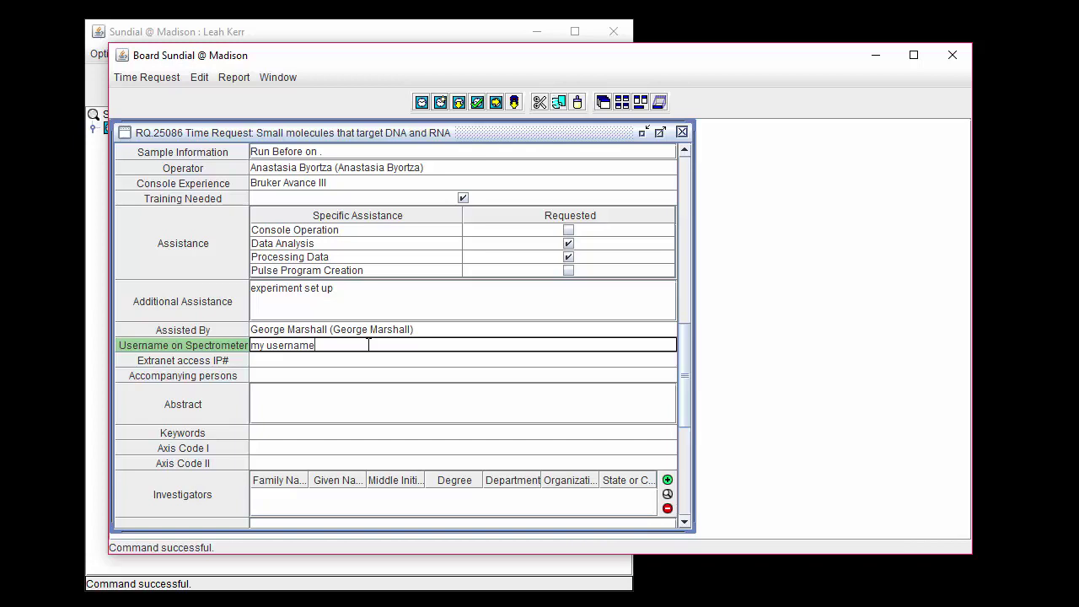
Step: Enter extranet IP 144.92.4.93, an accompanying person's name, the abstract and keywords DNA, RNA, Nucleic Acids
{"action": "left_click", "coordinate": [334, 359]}
{"action": "type", "text": "144.92.4.93"}
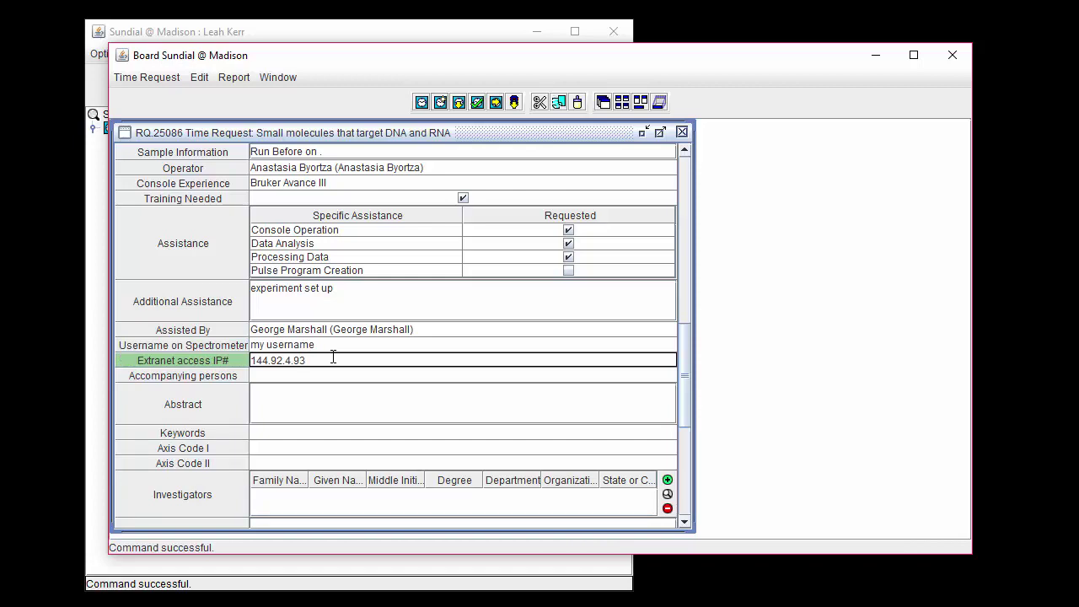
{"action": "left_click", "coordinate": [312, 375]}
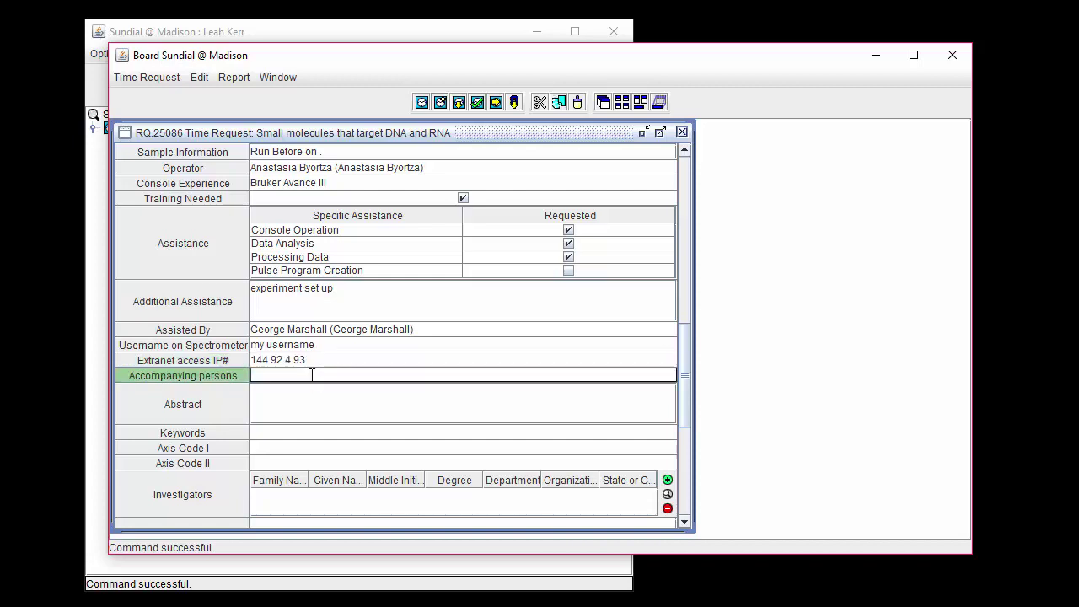
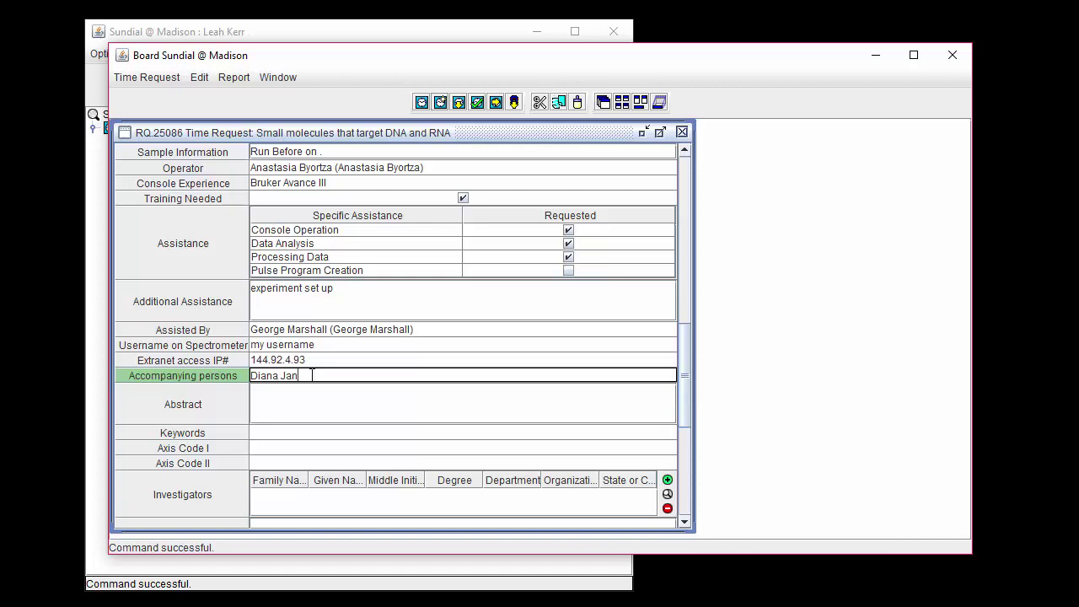
{"action": "left_click", "coordinate": [305, 389]}
{"action": "key", "text": "ctrl+v"}
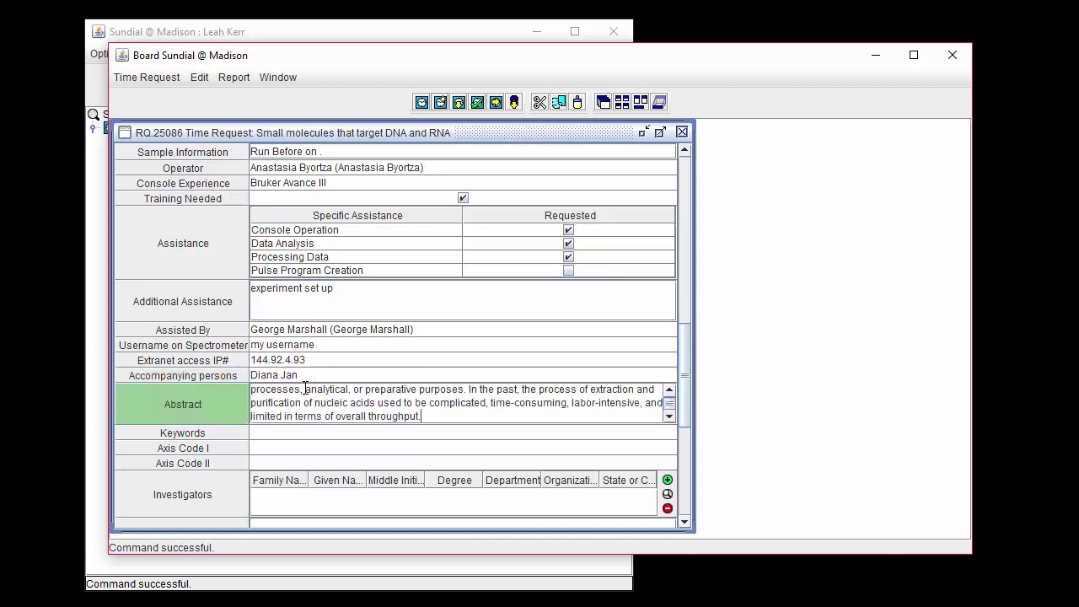
{"action": "left_click", "coordinate": [290, 439]}
{"action": "type", "text": "DNA, RNA, Nucleic Acids"}
{"action": "scroll", "coordinate": [291, 438], "scroll_direction": "down", "scroll_amount": 3}
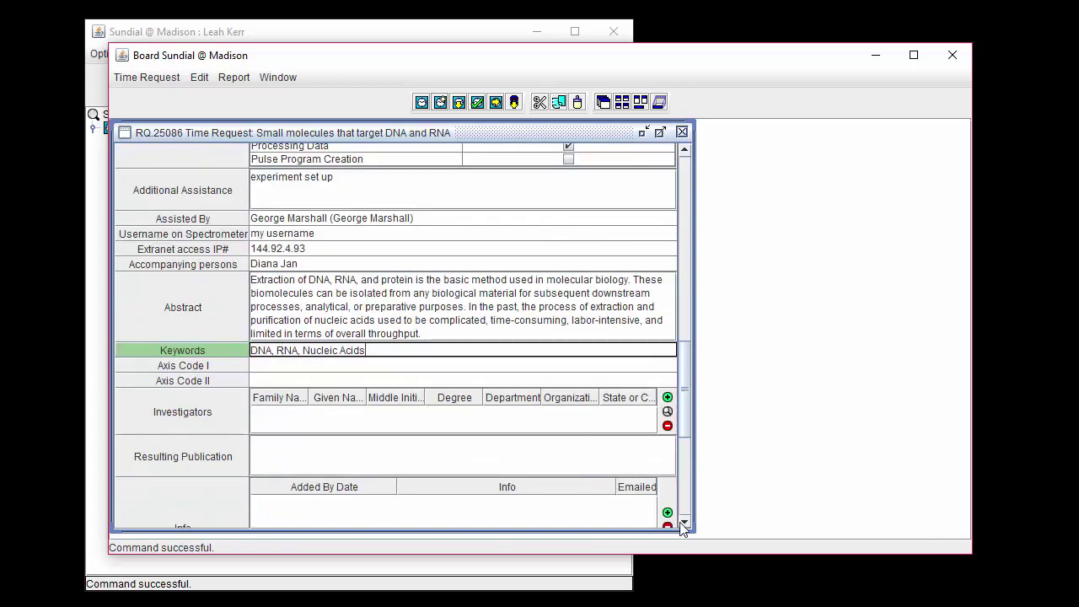
Step: Tick 02 Biological/Chemical Compounds for Axis Code I and 52 Engineering/Bioengineering for Axis Code II
{"action": "left_click", "coordinate": [683, 524]}
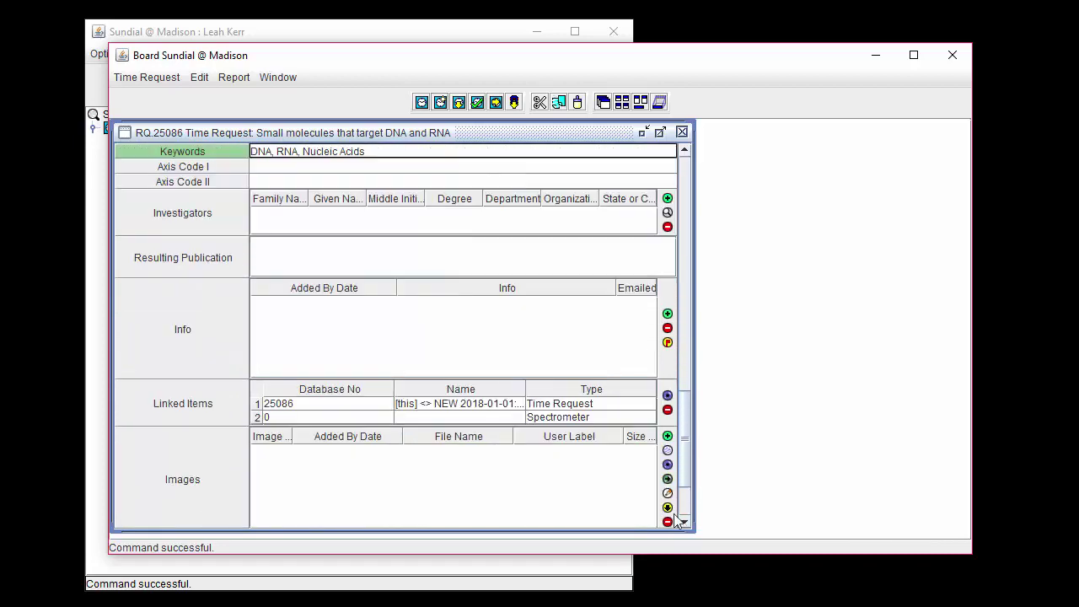
{"action": "left_click", "coordinate": [303, 166]}
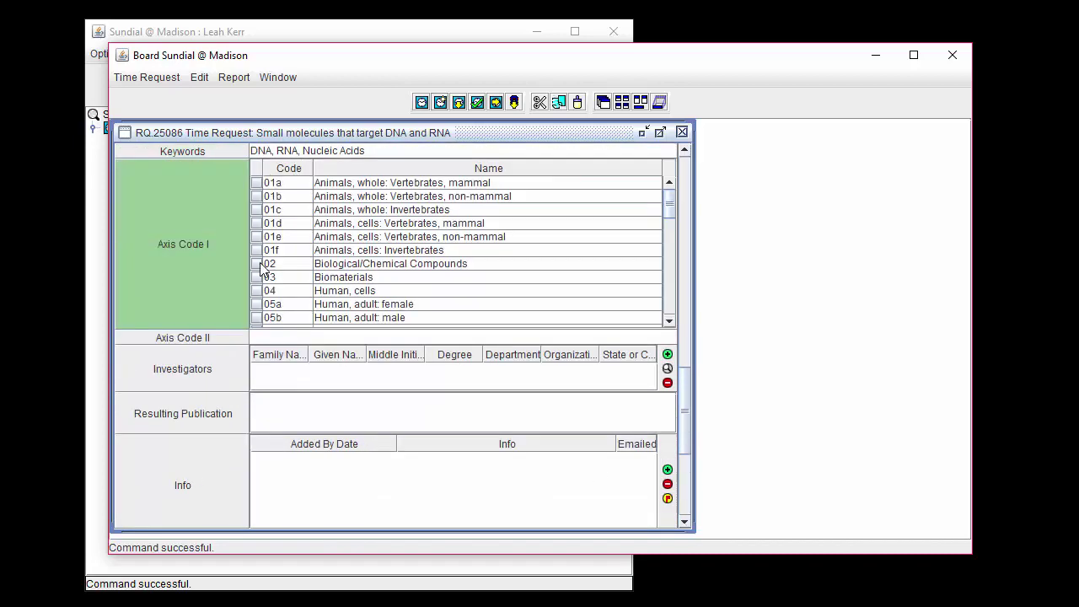
{"action": "left_click", "coordinate": [261, 267]}
{"action": "left_click", "coordinate": [262, 337]}
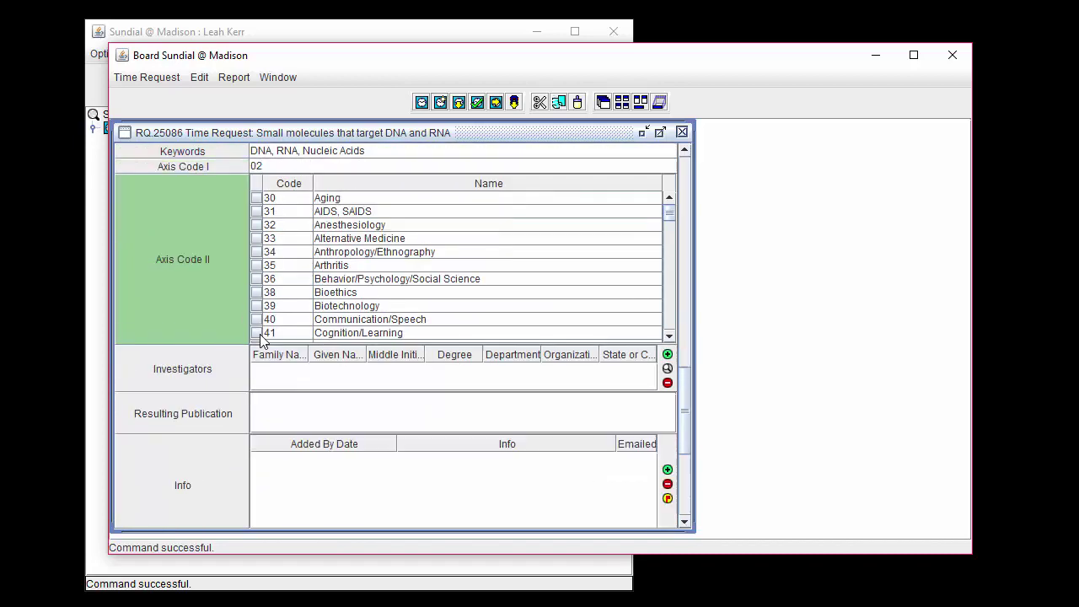
{"action": "scroll", "coordinate": [270, 320], "scroll_direction": "down", "scroll_amount": 4}
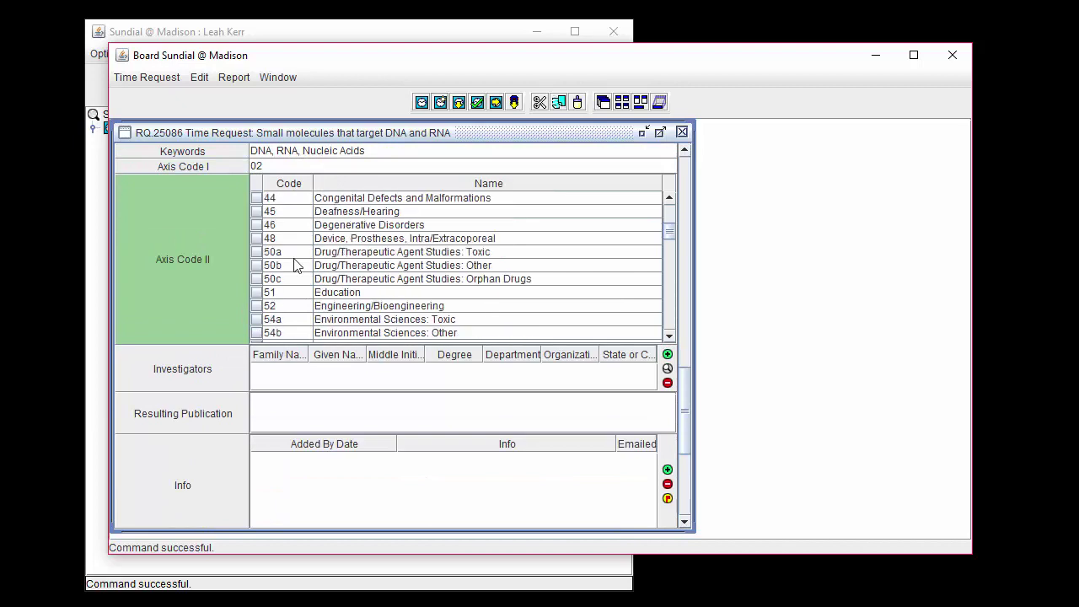
{"action": "left_click", "coordinate": [257, 306]}
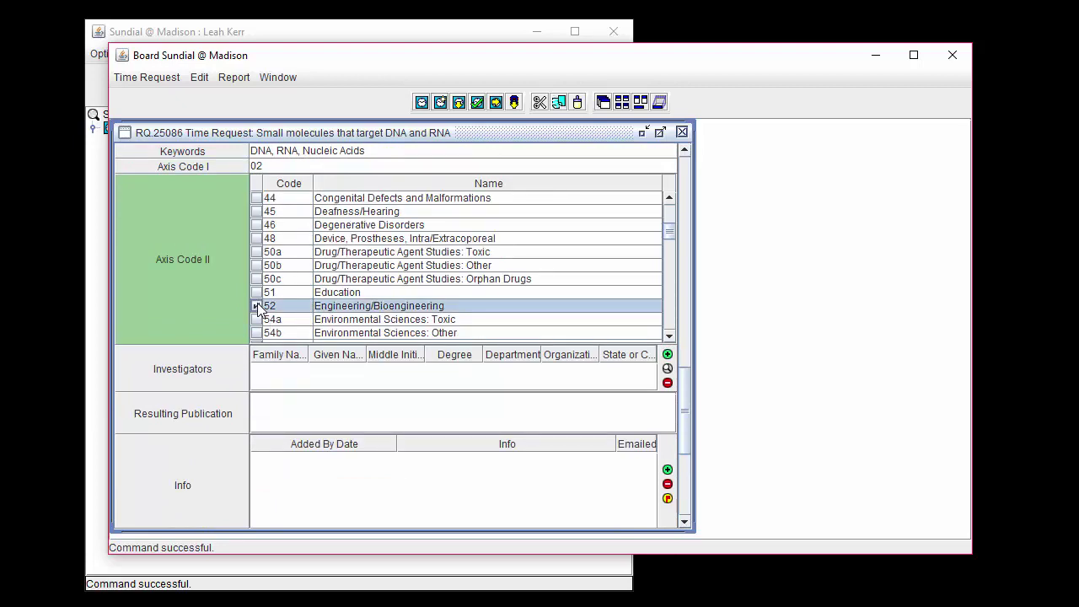
{"action": "left_click", "coordinate": [283, 374]}
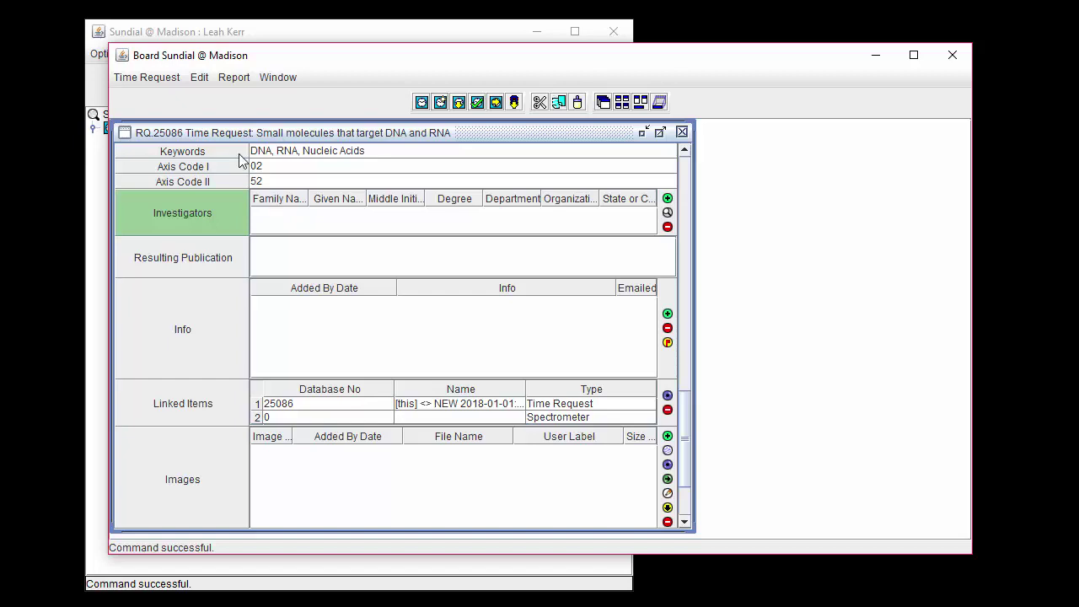
{"action": "left_click", "coordinate": [199, 78]}
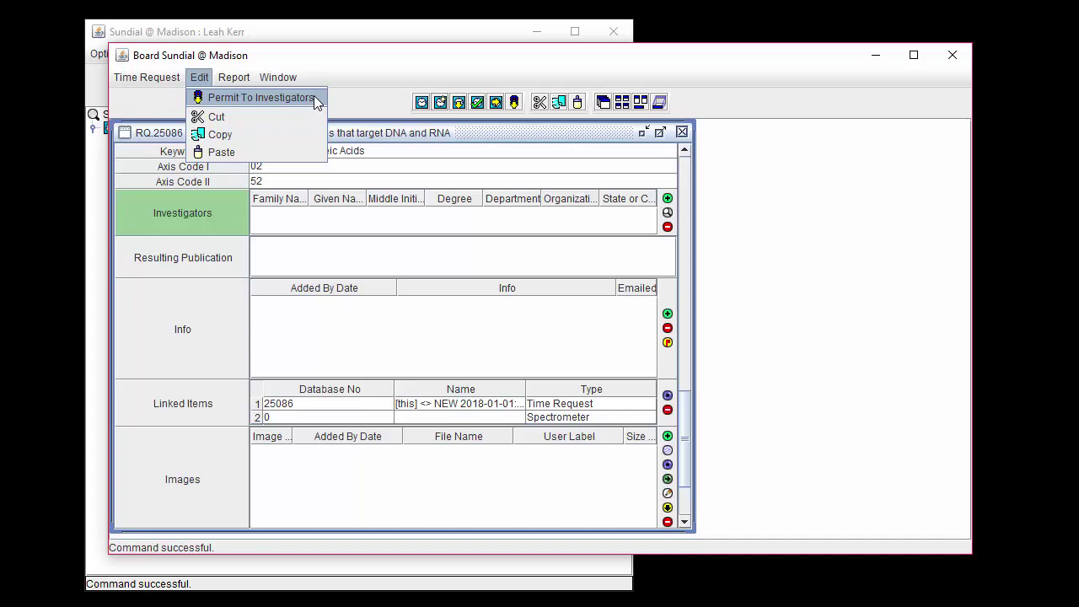
Step: Copy the permit's investigators into the request and add one more from the saved list
{"action": "left_click", "coordinate": [314, 96]}
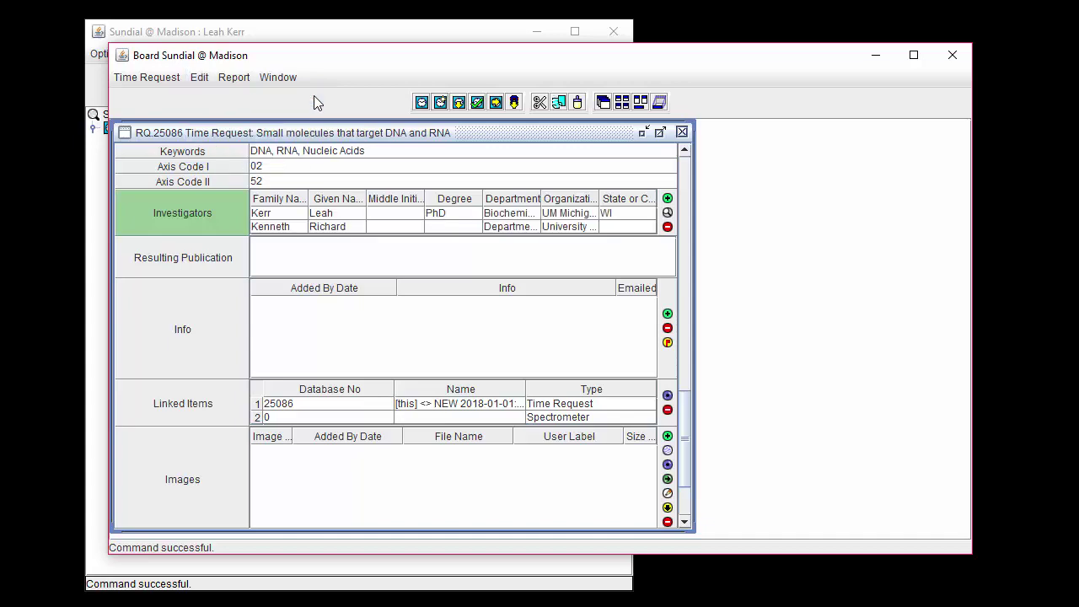
{"action": "left_click", "coordinate": [667, 213]}
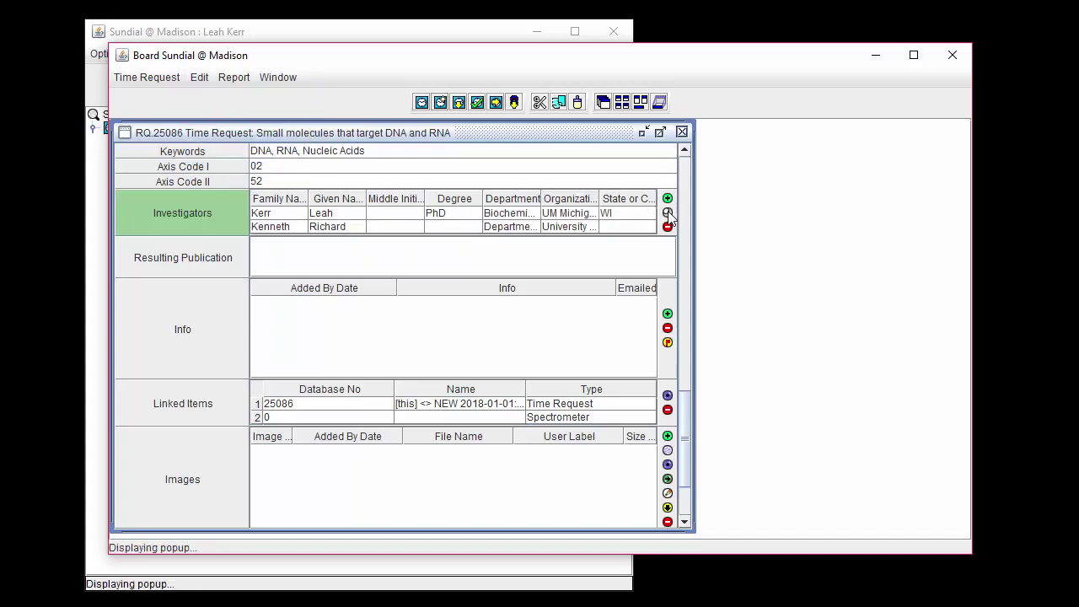
{"action": "left_click", "coordinate": [657, 87]}
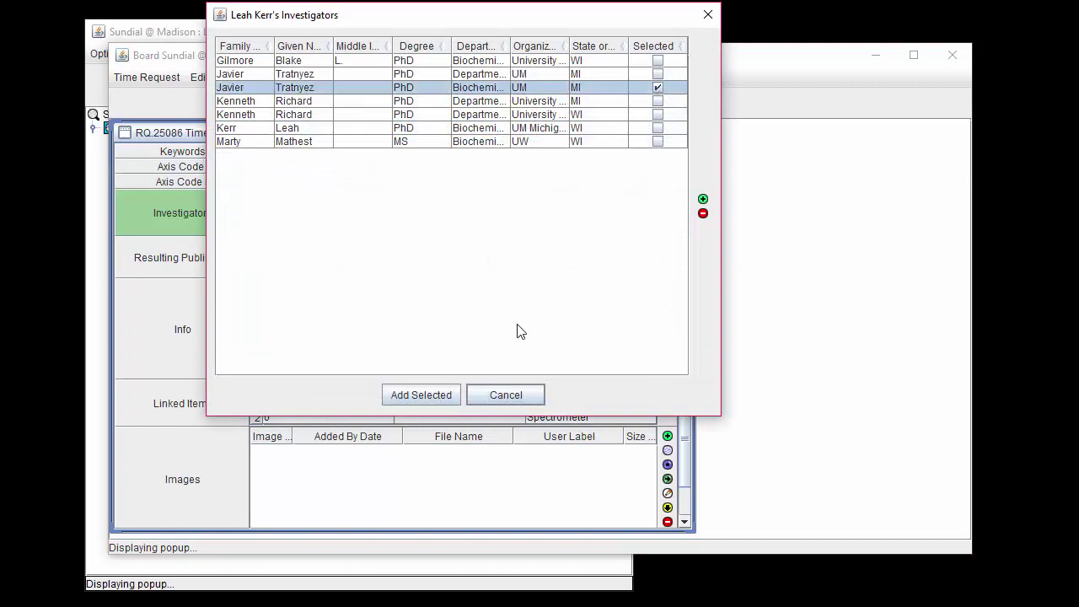
{"action": "left_click", "coordinate": [427, 388]}
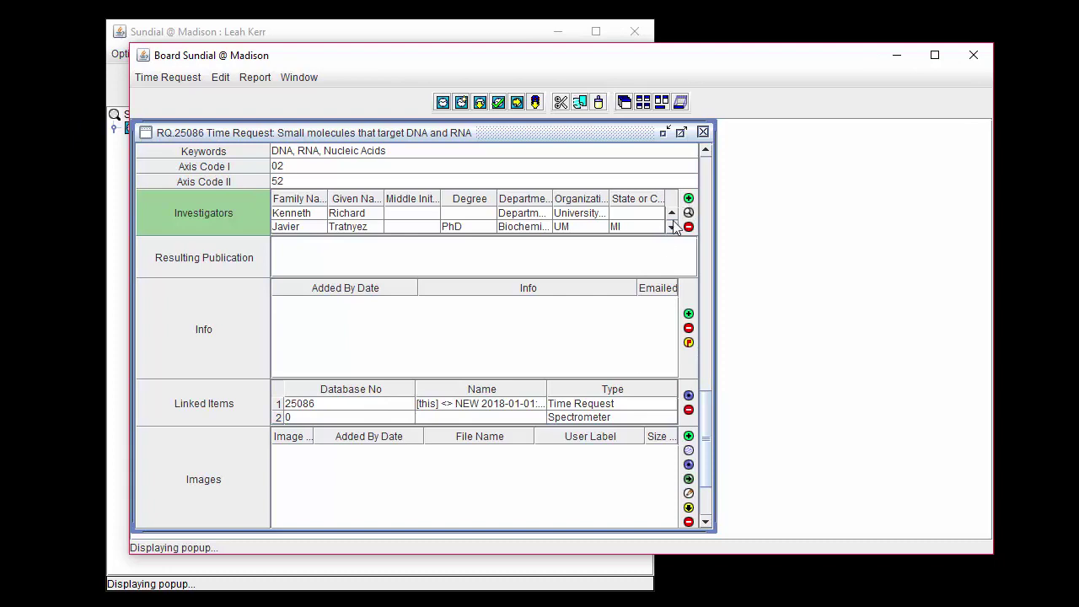
{"action": "left_click", "coordinate": [671, 227]}
Step: Add a new investigator's name with degree PhD, department BioChemistry, organization UW and state WI
{"action": "left_click", "coordinate": [307, 227]}
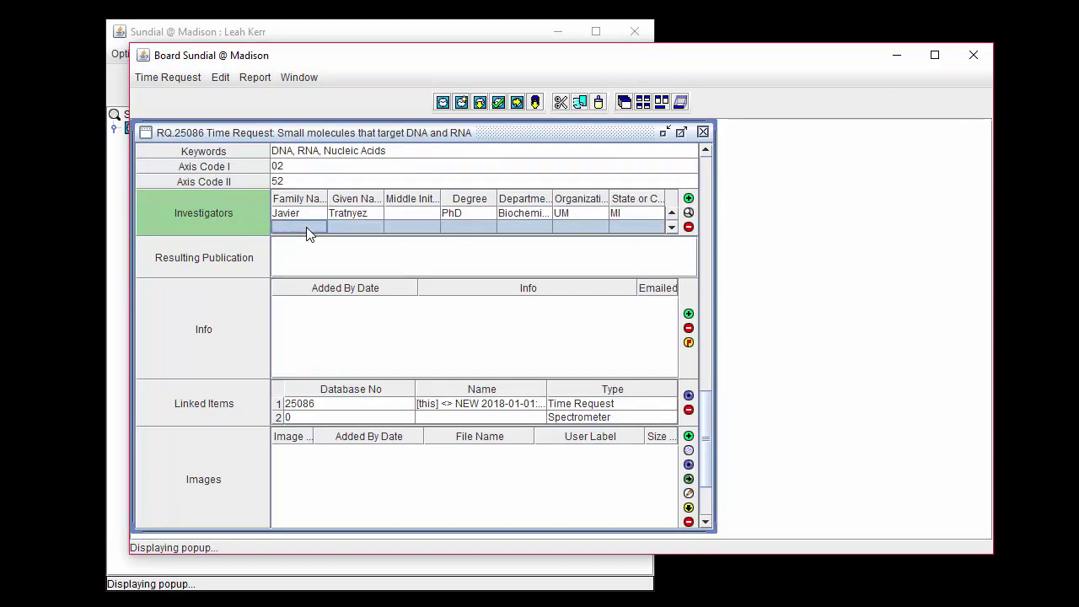
{"action": "key", "text": "Tab"}
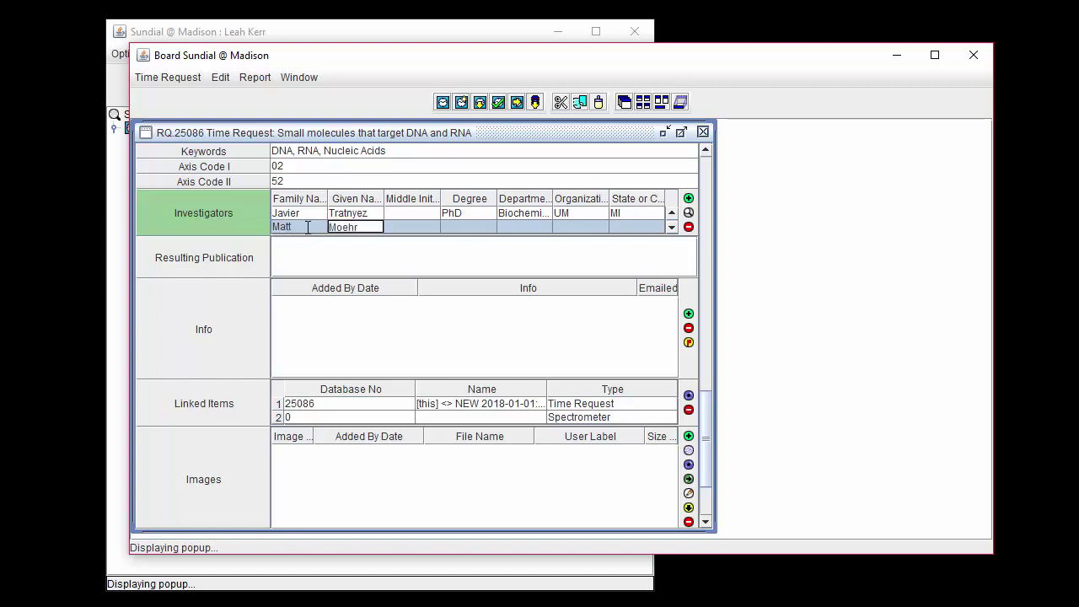
{"action": "key", "text": "Tab"}
{"action": "key", "text": "Tab"}
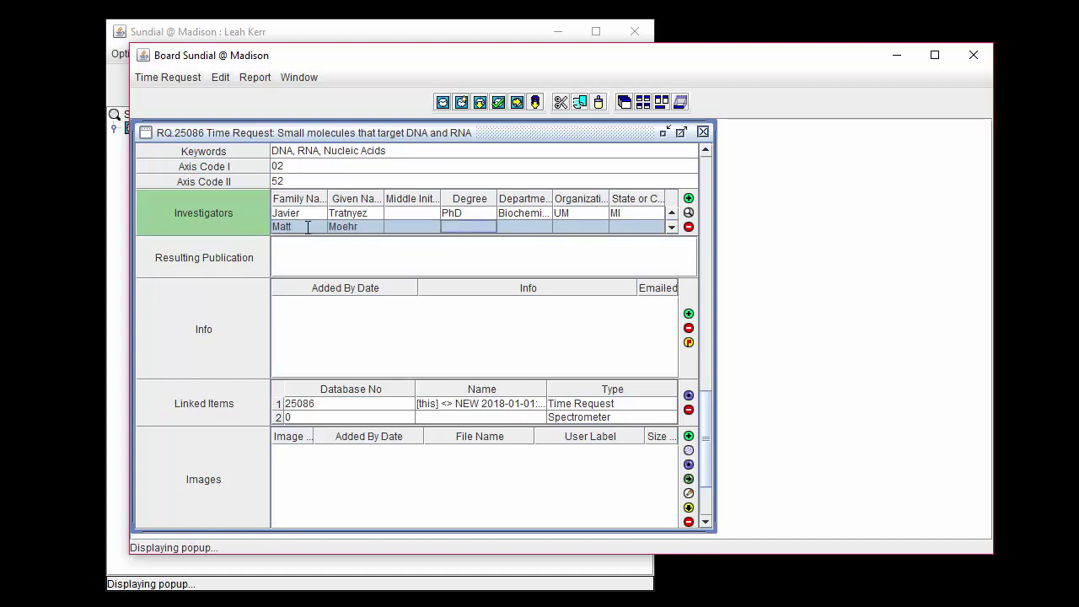
{"action": "type", "text": "PhD"}
{"action": "key", "text": "Tab"}
{"action": "type", "text": "Bi"}
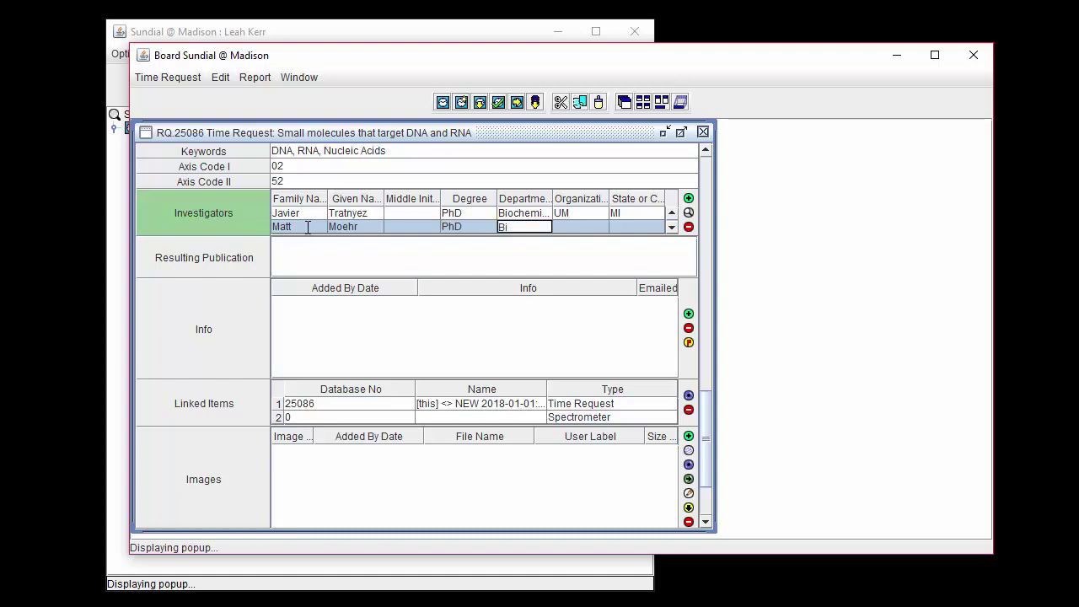
{"action": "type", "text": "oChemistry"}
{"action": "key", "text": "Tab"}
{"action": "type", "text": "UW"}
{"action": "key", "text": "Tab"}
{"action": "type", "text": "W"}
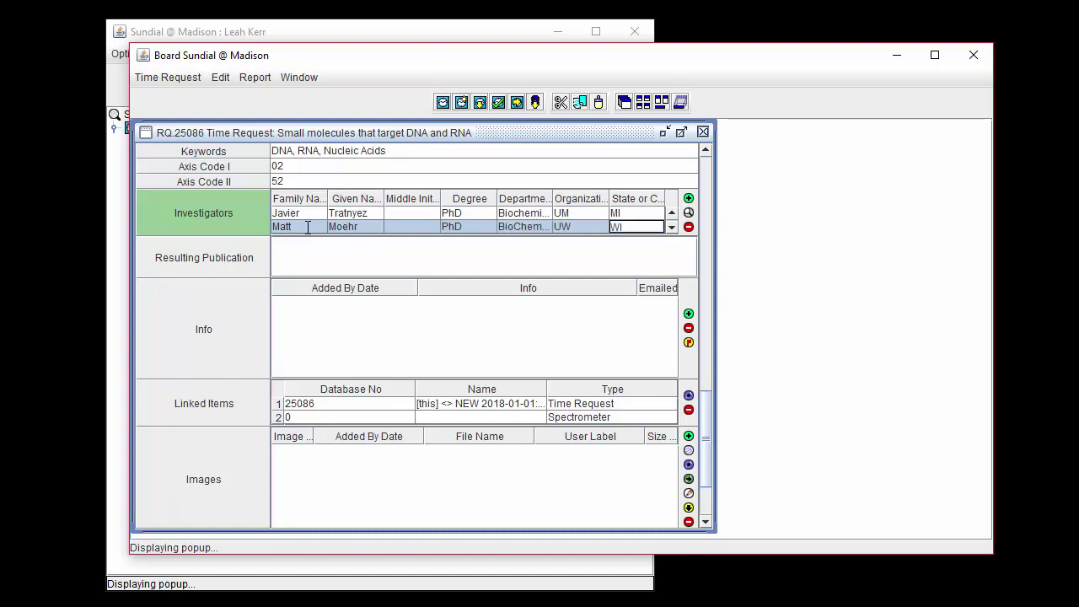
{"action": "left_click", "coordinate": [315, 262]}
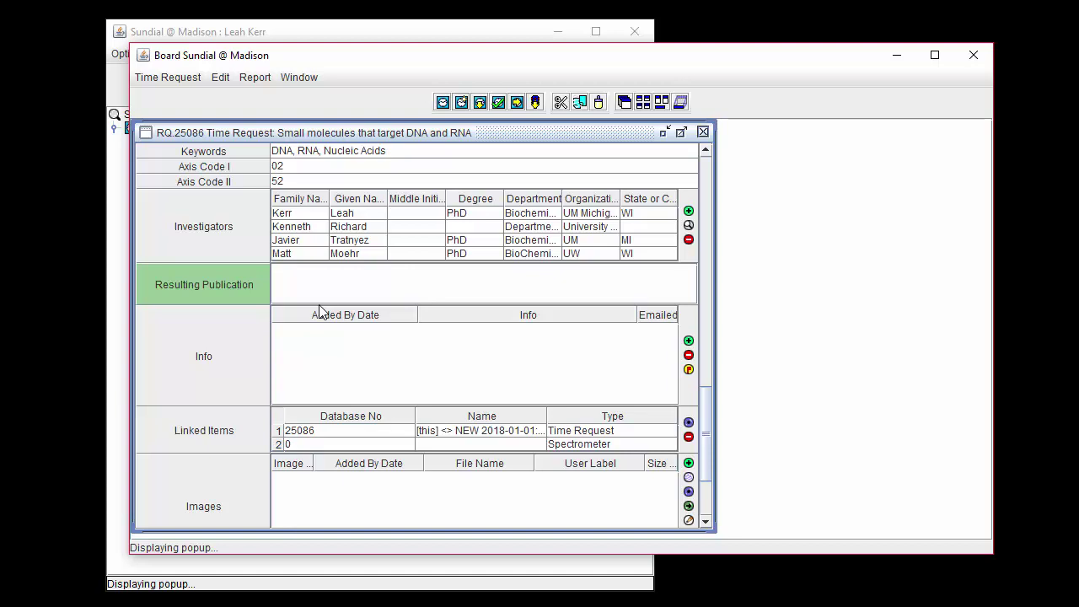
Step: Save request RQ.25086 and run verification, dismissing the report of problems
{"action": "left_click", "coordinate": [197, 81]}
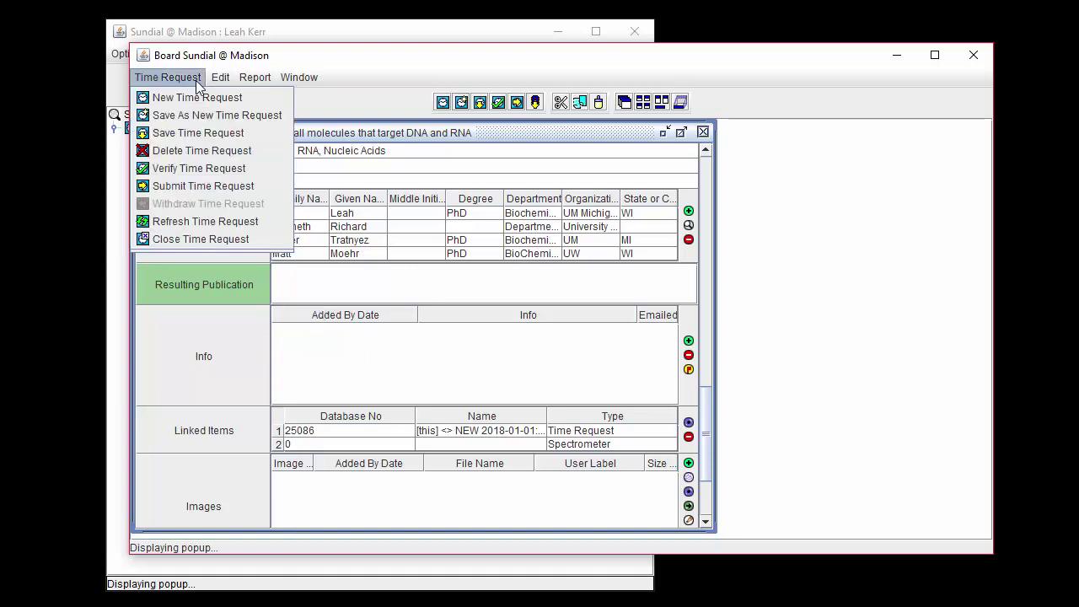
{"action": "left_click", "coordinate": [196, 132]}
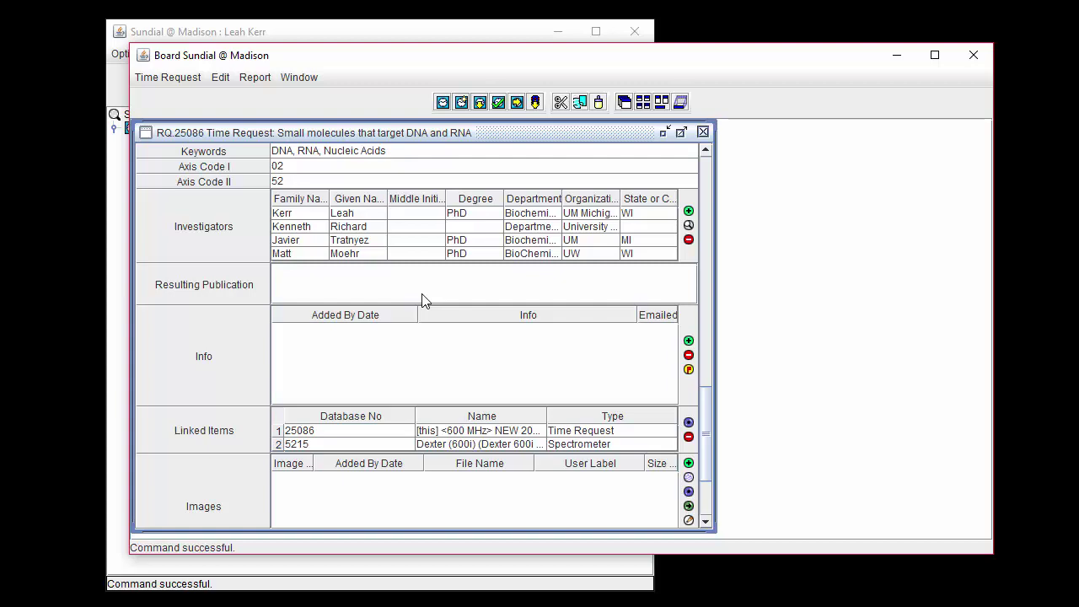
{"action": "left_click", "coordinate": [179, 78]}
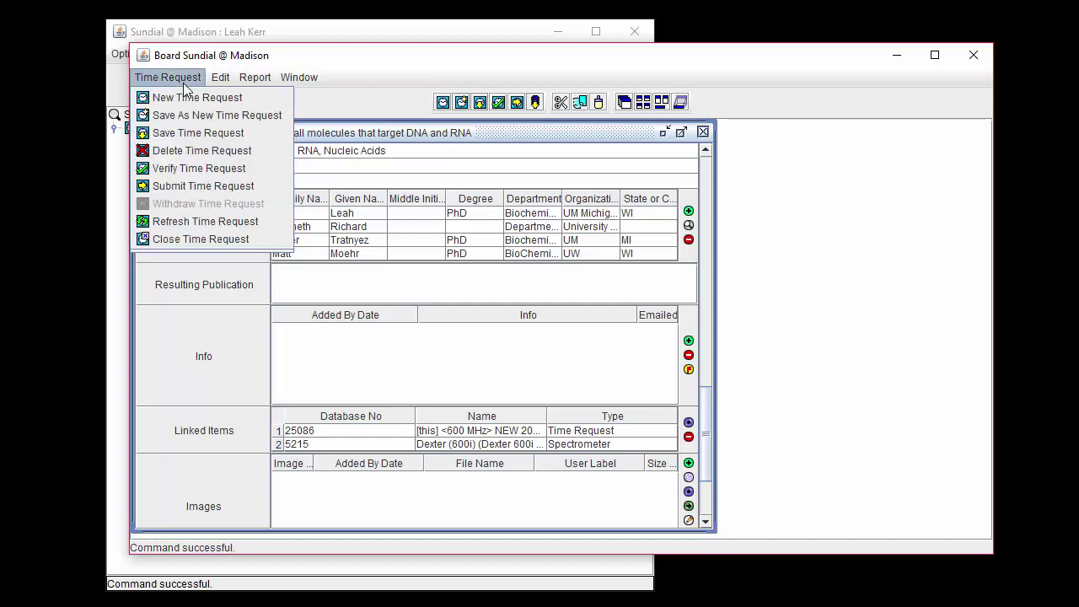
{"action": "left_click", "coordinate": [265, 168]}
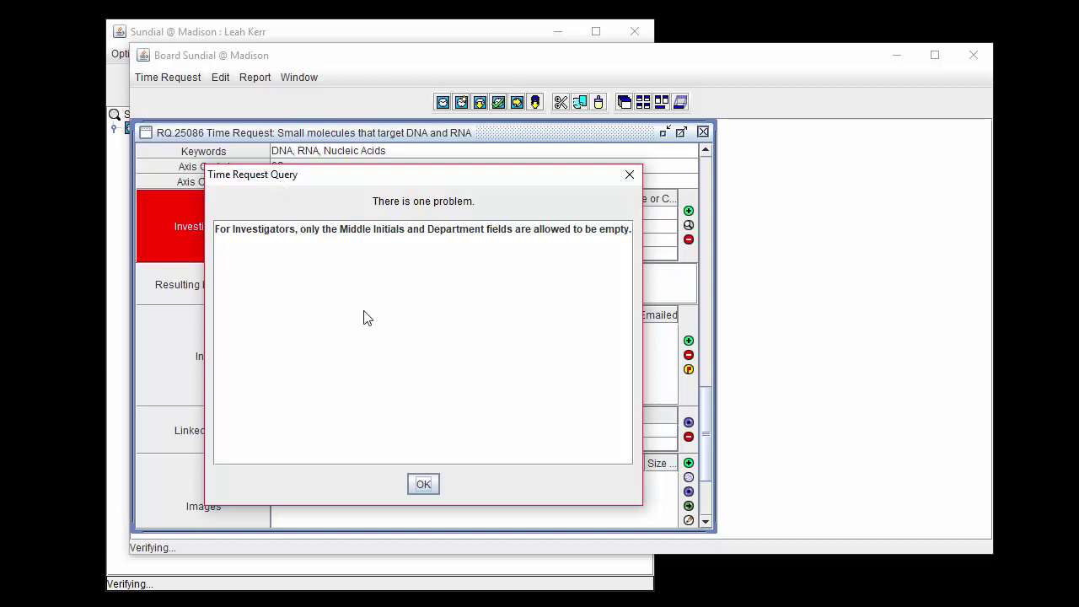
{"action": "left_click", "coordinate": [423, 481]}
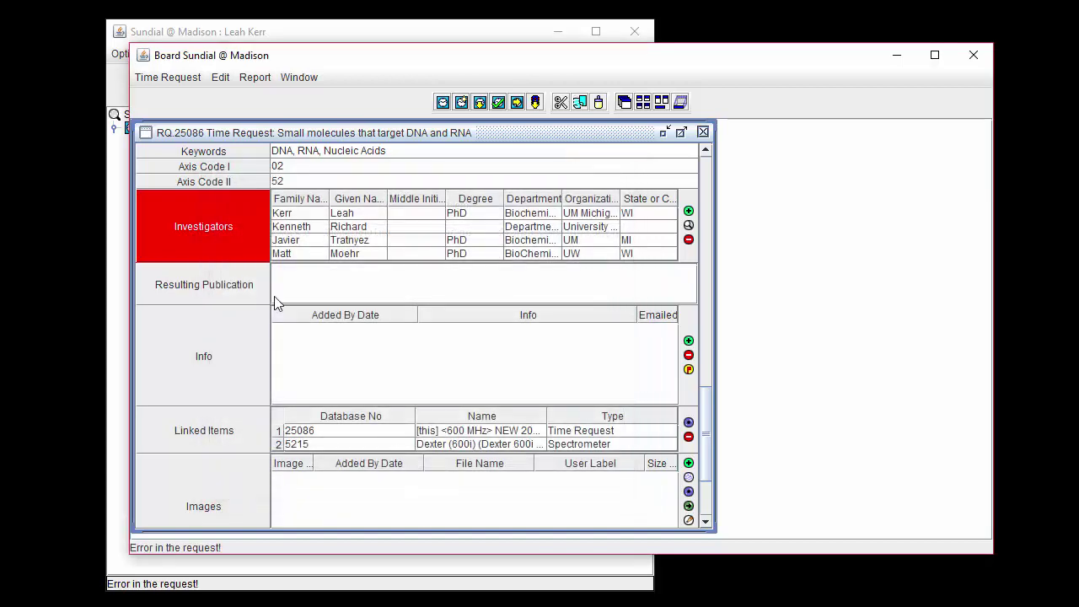
Step: Enter degree PhD and state WI for Kenneth, then re-verify with no errors
{"action": "left_click", "coordinate": [473, 227]}
{"action": "type", "text": "PhDWI"}
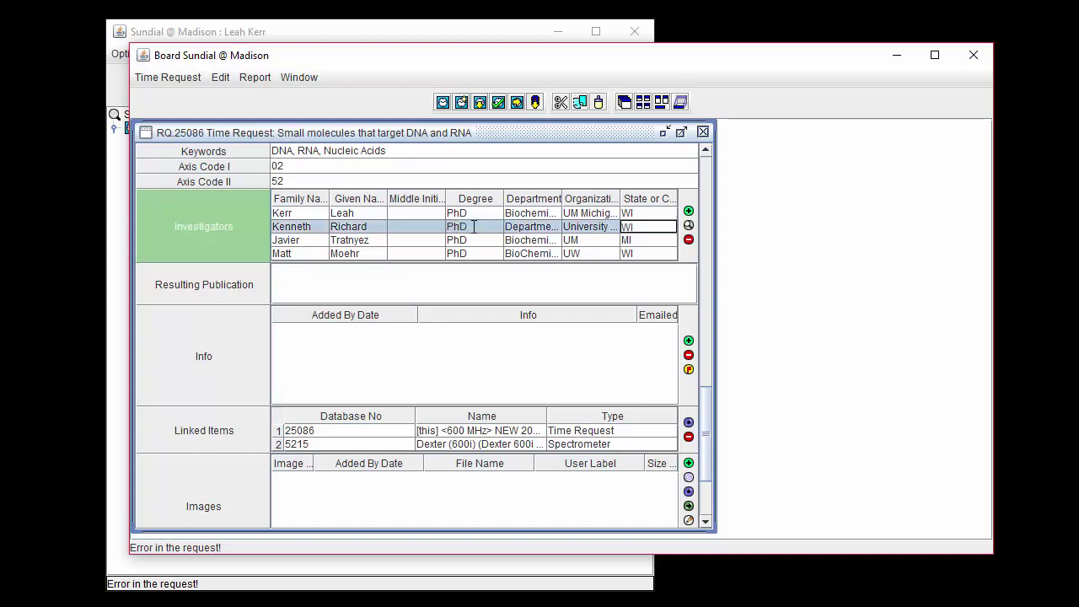
{"action": "left_click", "coordinate": [160, 78]}
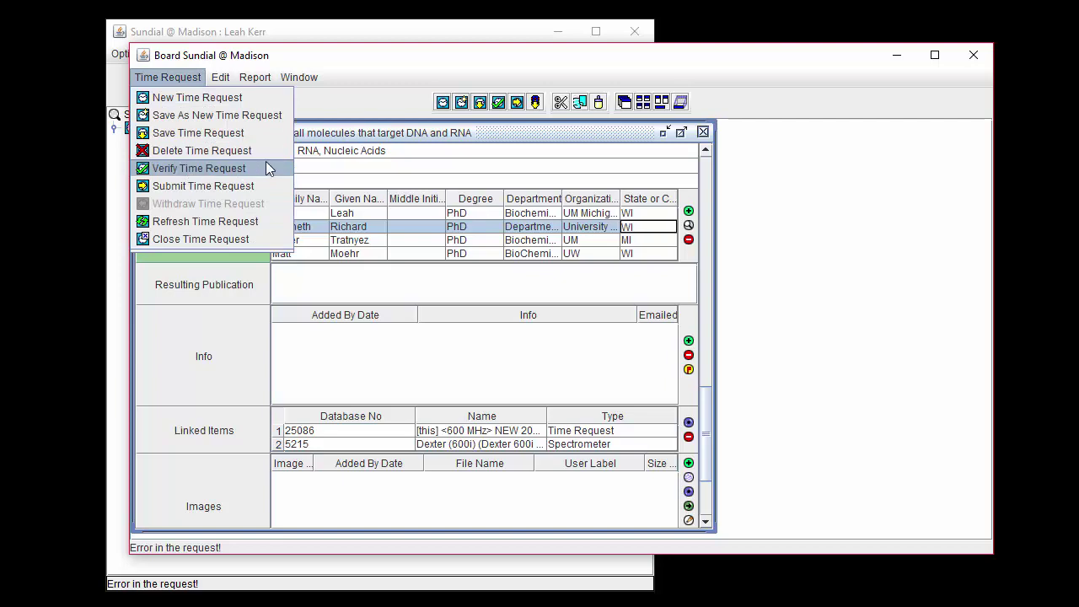
{"action": "left_click", "coordinate": [266, 167]}
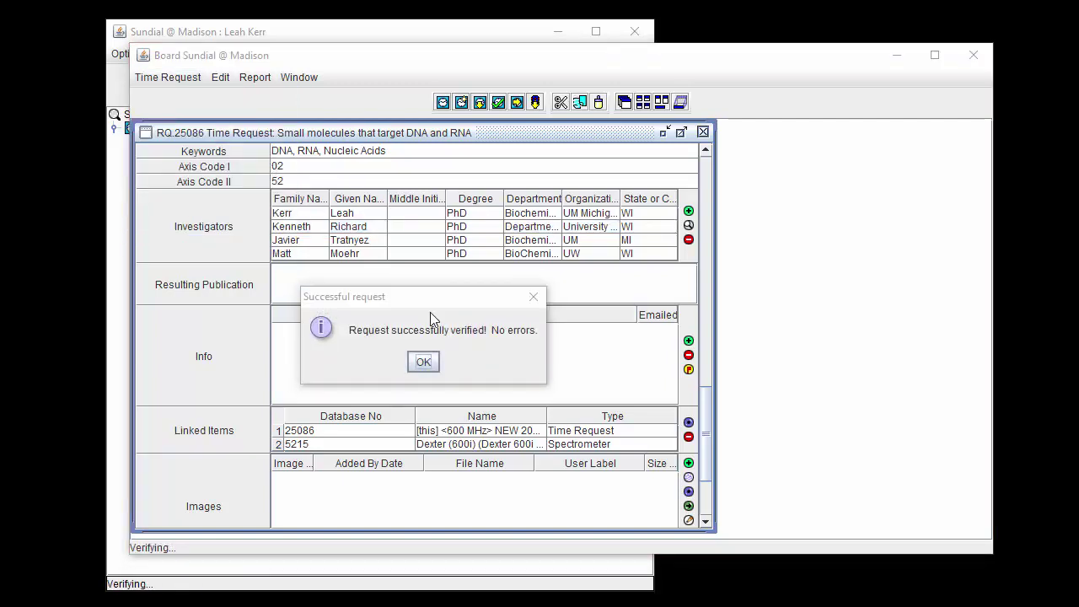
{"action": "left_click", "coordinate": [428, 365]}
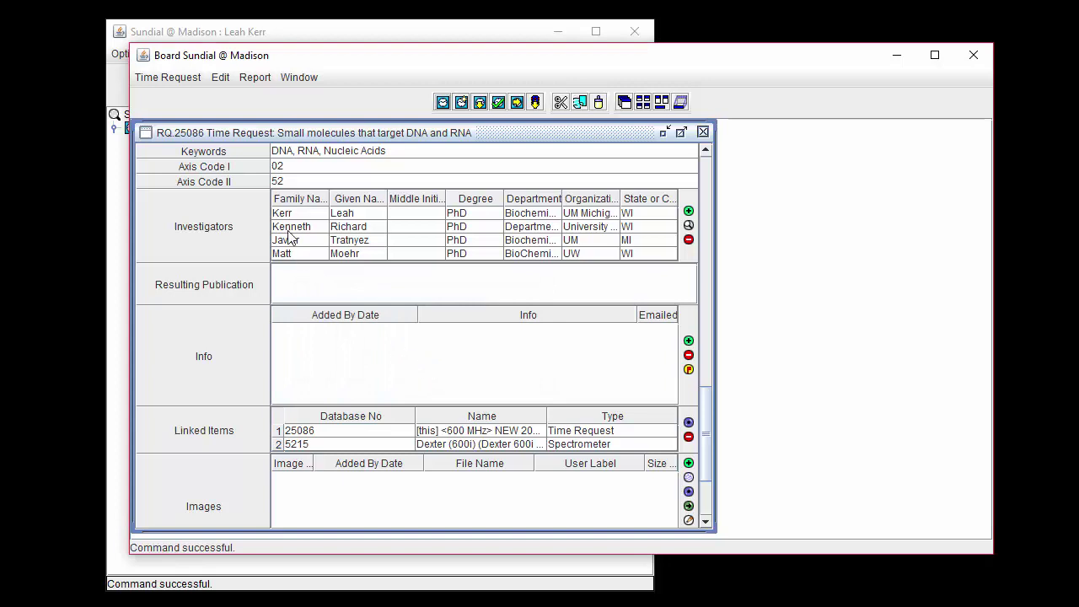
{"action": "left_click", "coordinate": [199, 81]}
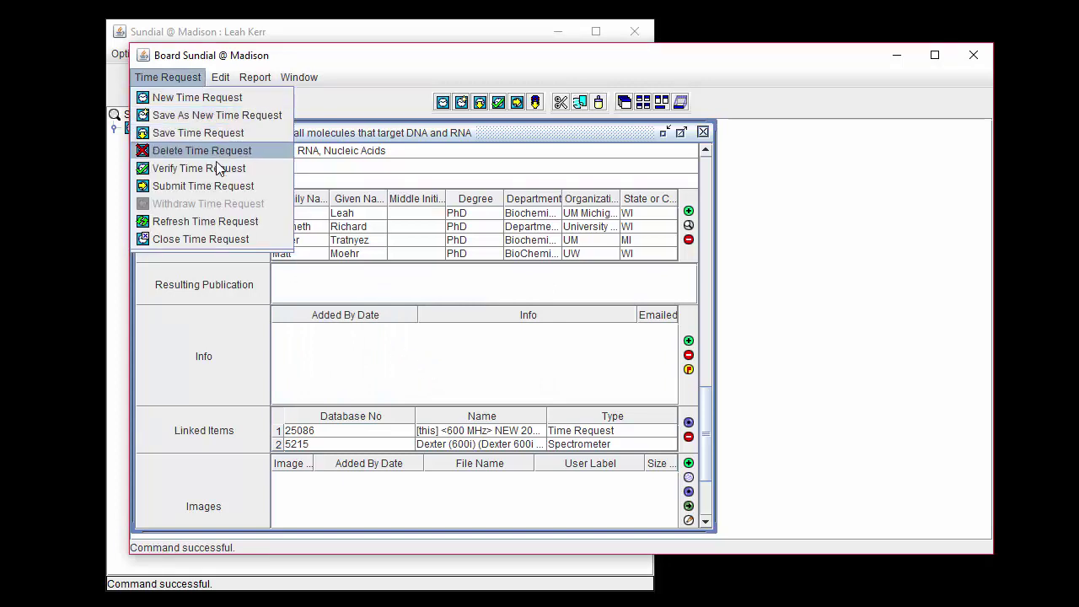
Step: Submit and confirm RQ.25086, then check that its status reads SUBMITTED
{"action": "left_click", "coordinate": [269, 187]}
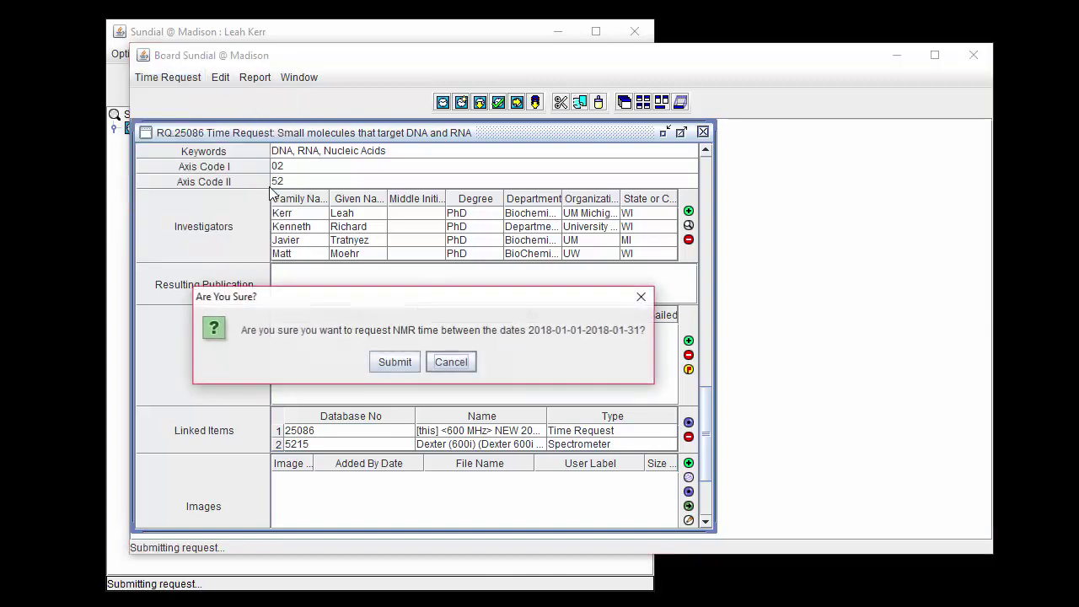
{"action": "left_click", "coordinate": [401, 364]}
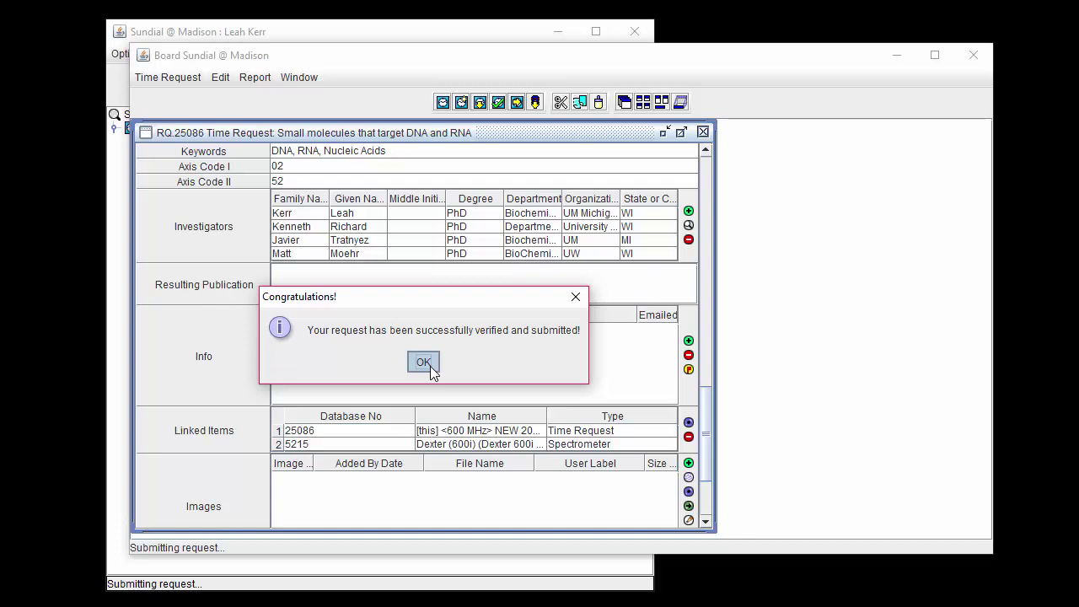
{"action": "left_click", "coordinate": [423, 362]}
{"action": "scroll", "coordinate": [430, 365], "scroll_direction": "up", "scroll_amount": 10}
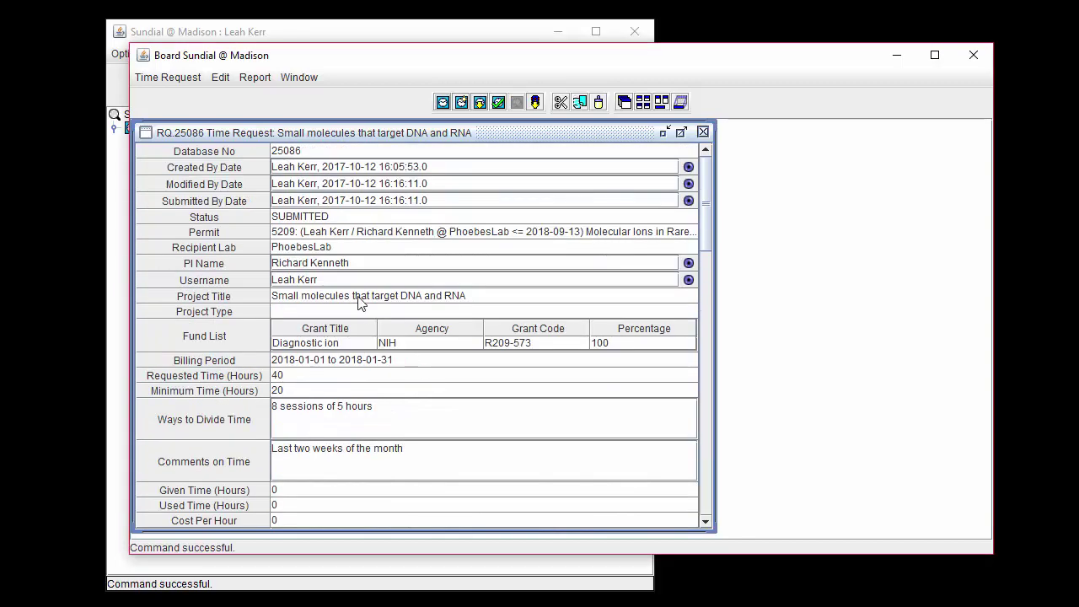
{"action": "left_click", "coordinate": [333, 216]}
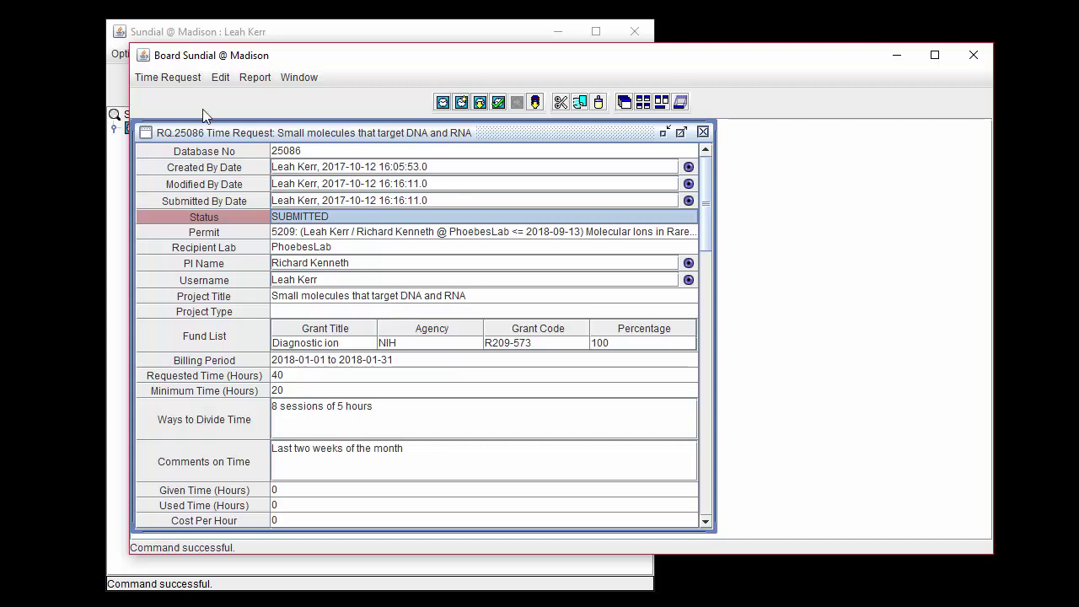
{"action": "left_click", "coordinate": [190, 79]}
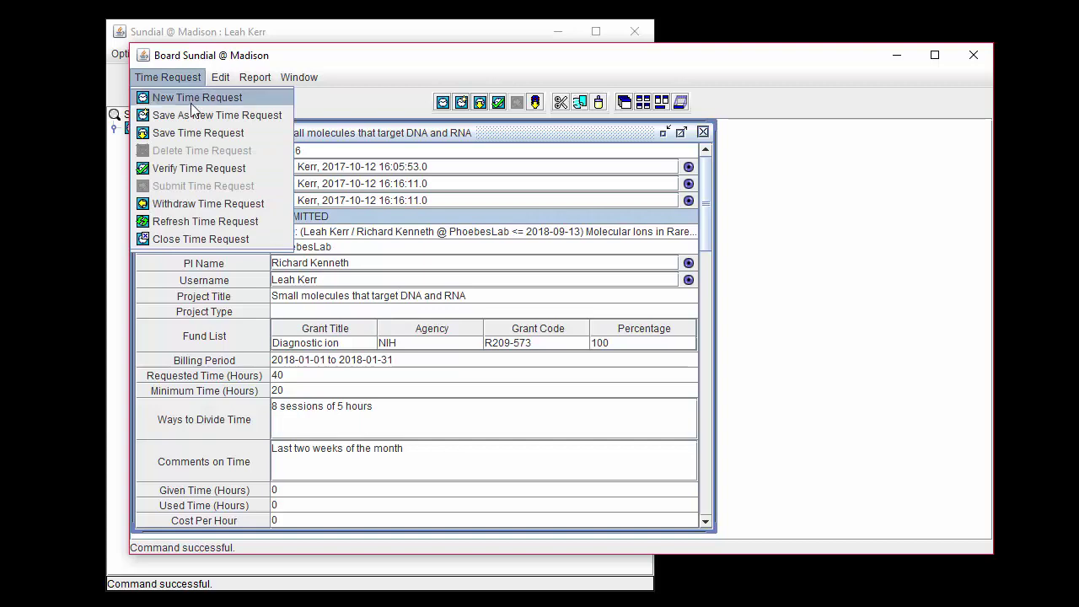
Step: Withdraw the submitted RQ.25086 so its status returns to NEW
{"action": "left_click", "coordinate": [270, 201]}
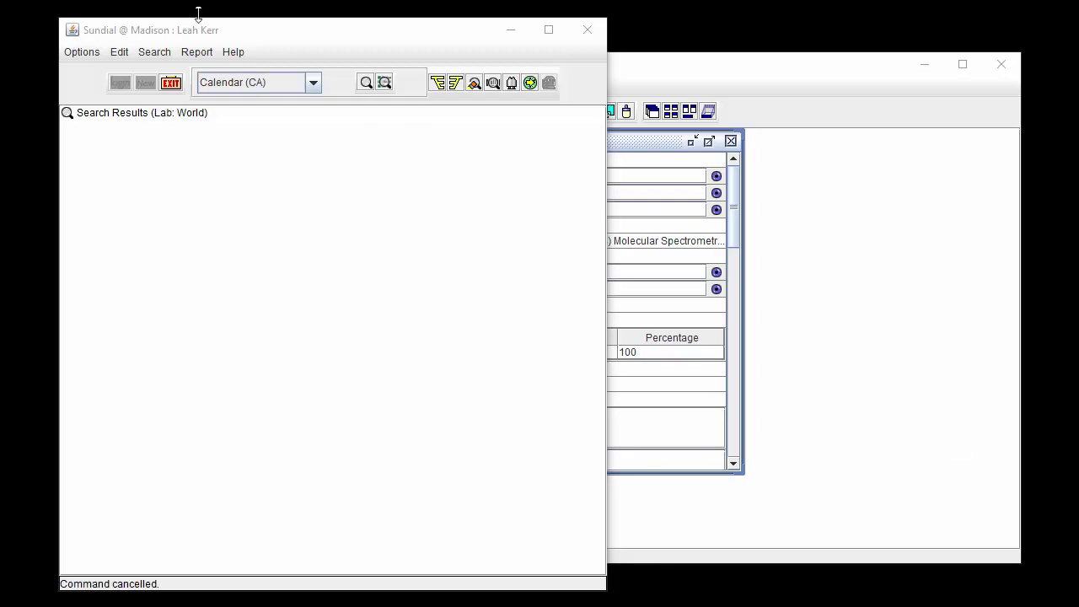
Step: Search time requests By User with default criteria, listing 13 PhoebesLab requests
{"action": "left_click", "coordinate": [156, 53]}
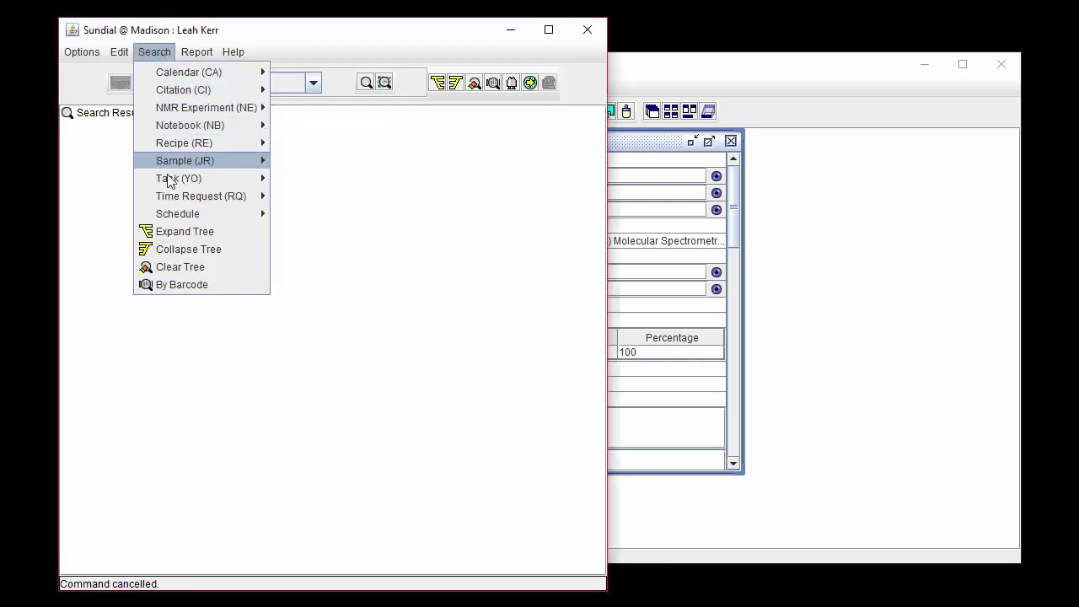
{"action": "mouse_move", "coordinate": [193, 202]}
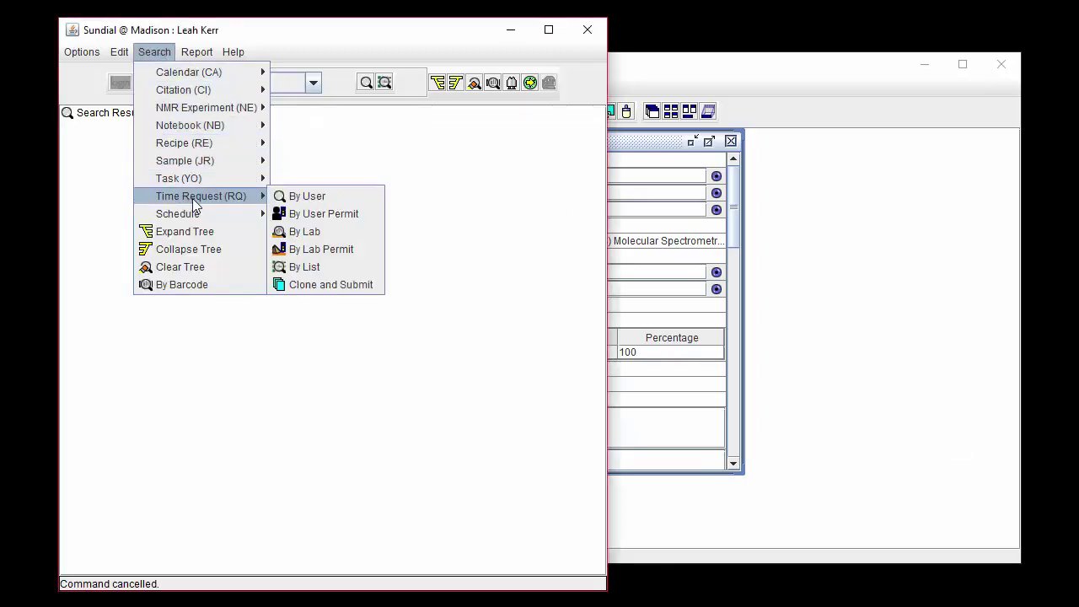
{"action": "left_click", "coordinate": [304, 196]}
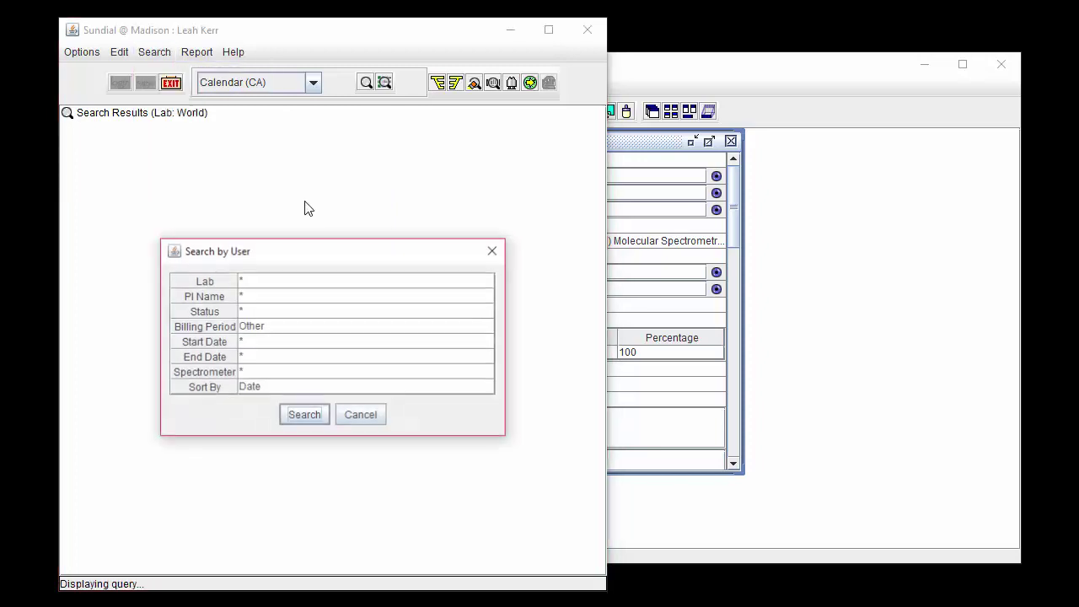
{"action": "left_click", "coordinate": [304, 415]}
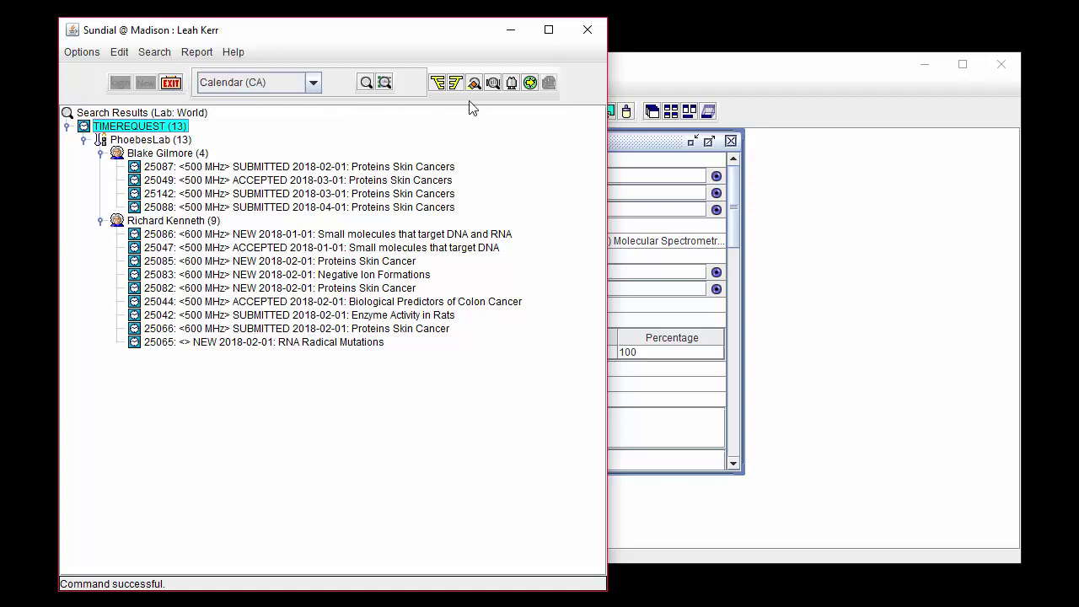
{"action": "left_click", "coordinate": [312, 82]}
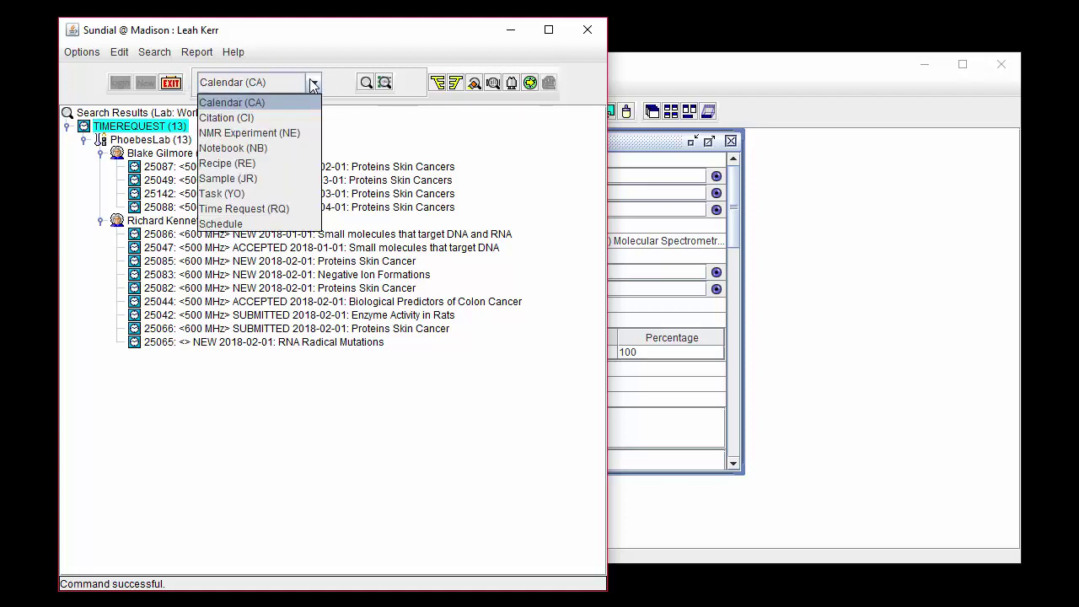
Step: Run a By User time request search limited to status NEW, returning 5 requests
{"action": "left_click", "coordinate": [288, 209]}
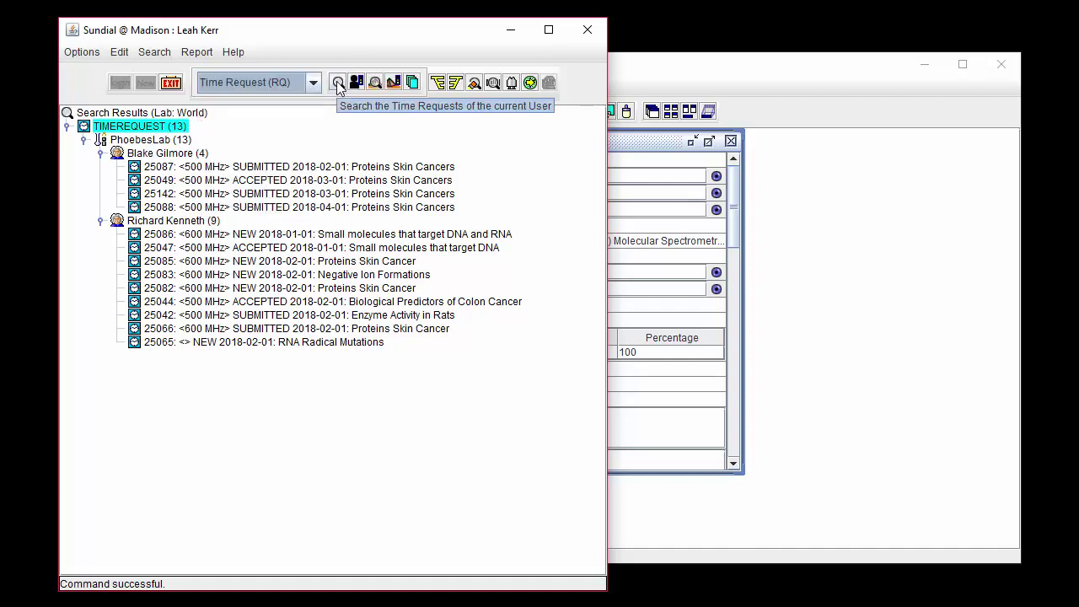
{"action": "left_click", "coordinate": [337, 82]}
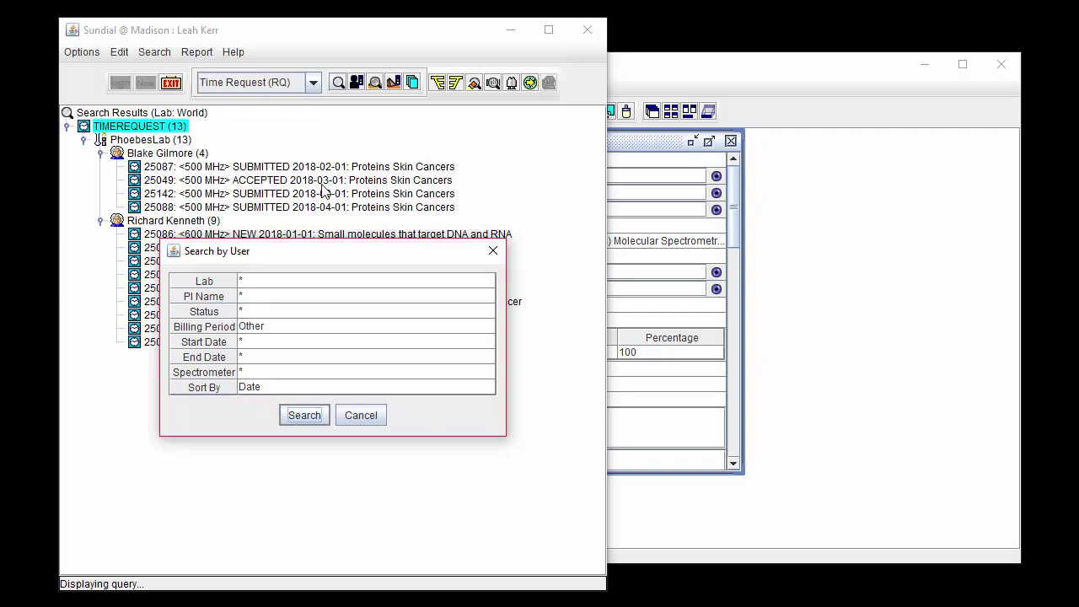
{"action": "left_click", "coordinate": [313, 311]}
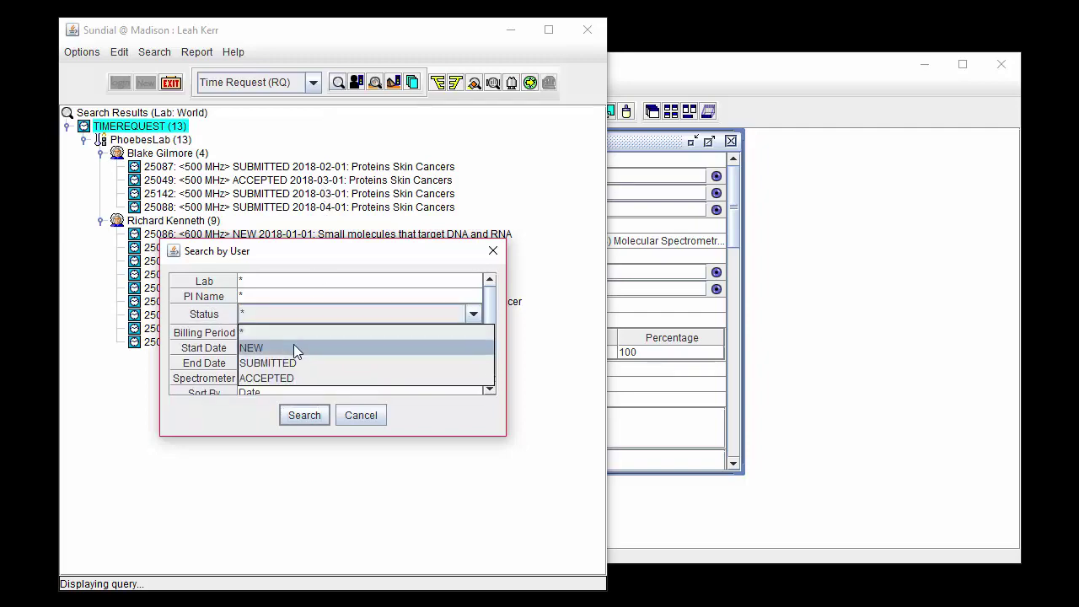
{"action": "left_click", "coordinate": [293, 347]}
{"action": "left_click", "coordinate": [303, 414]}
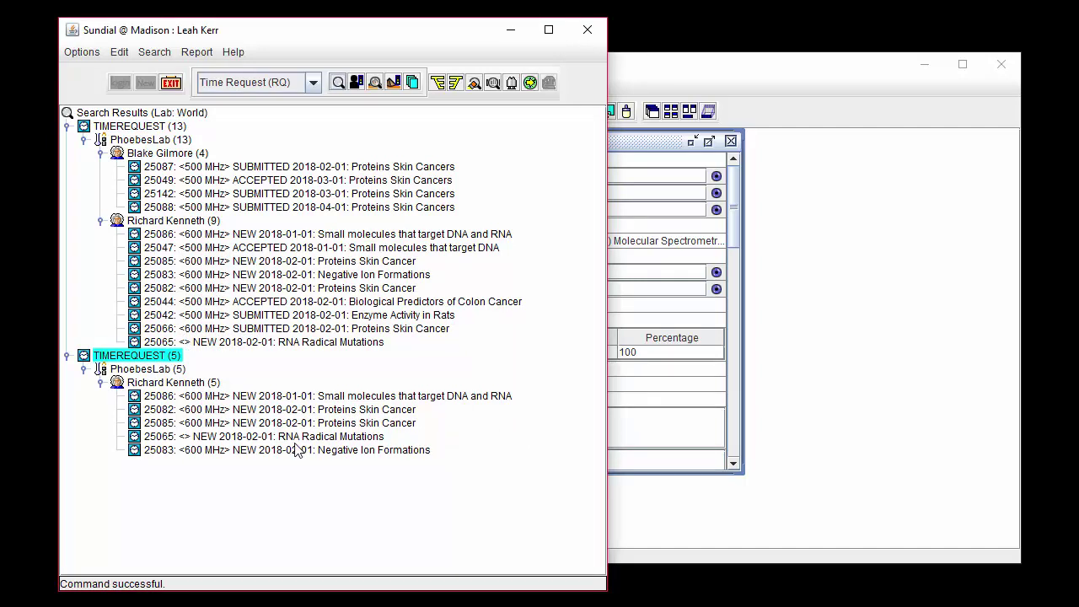
{"action": "right_click", "coordinate": [174, 129]}
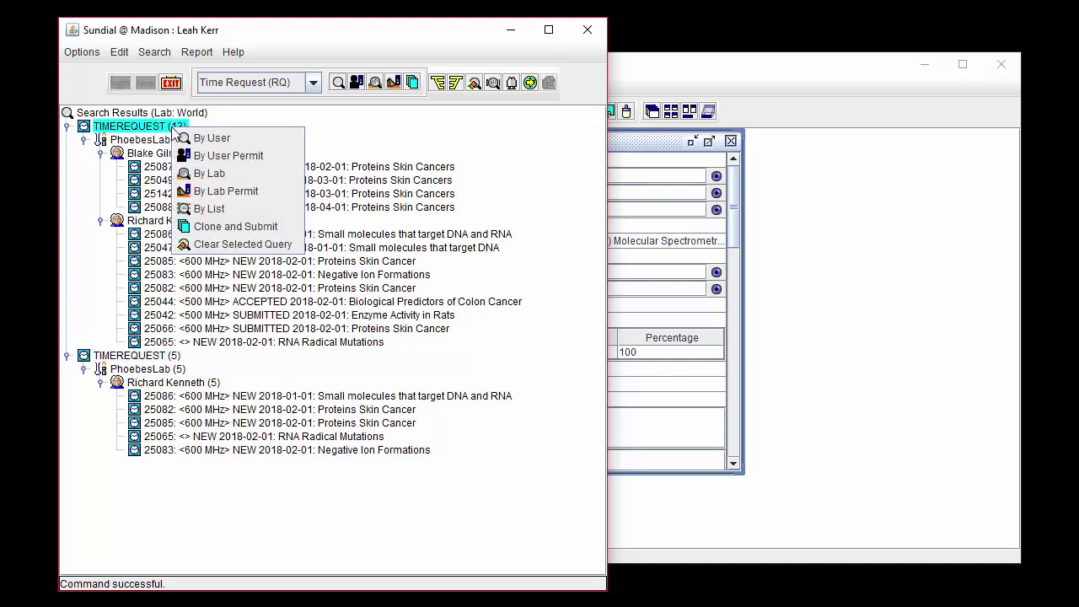
Step: Narrow the first result set to permit 5198 and open request 25049's details
{"action": "left_click", "coordinate": [263, 155]}
{"action": "left_click", "coordinate": [281, 289]}
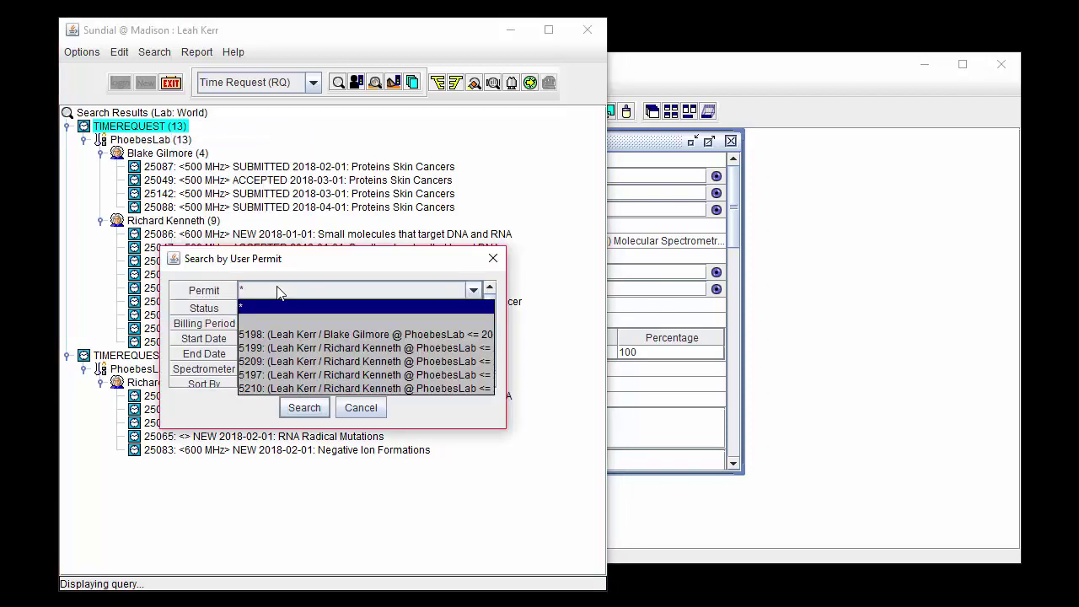
{"action": "left_click", "coordinate": [287, 334]}
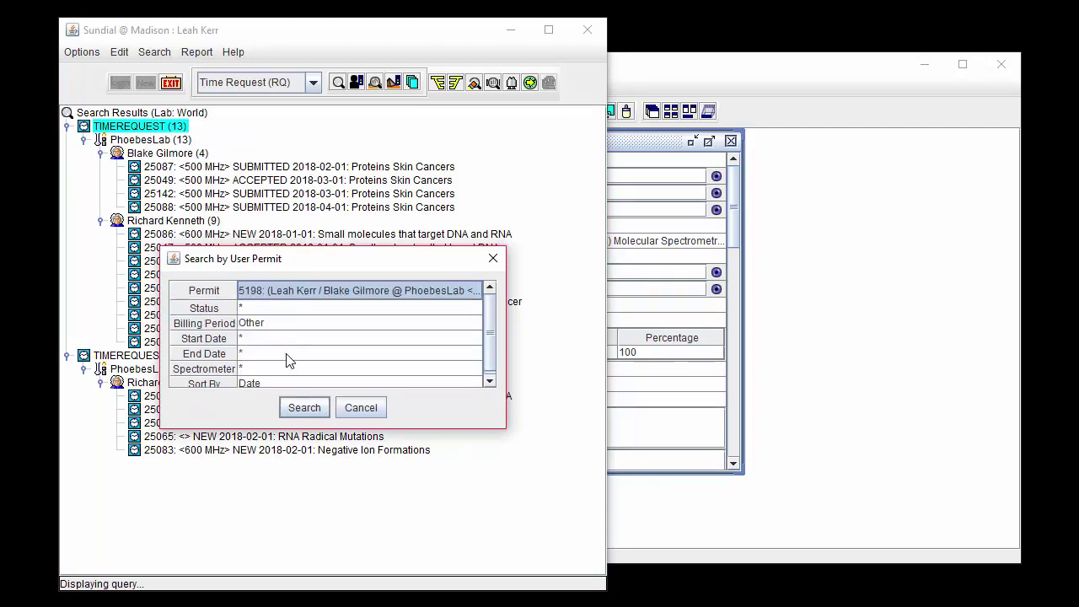
{"action": "left_click", "coordinate": [289, 412]}
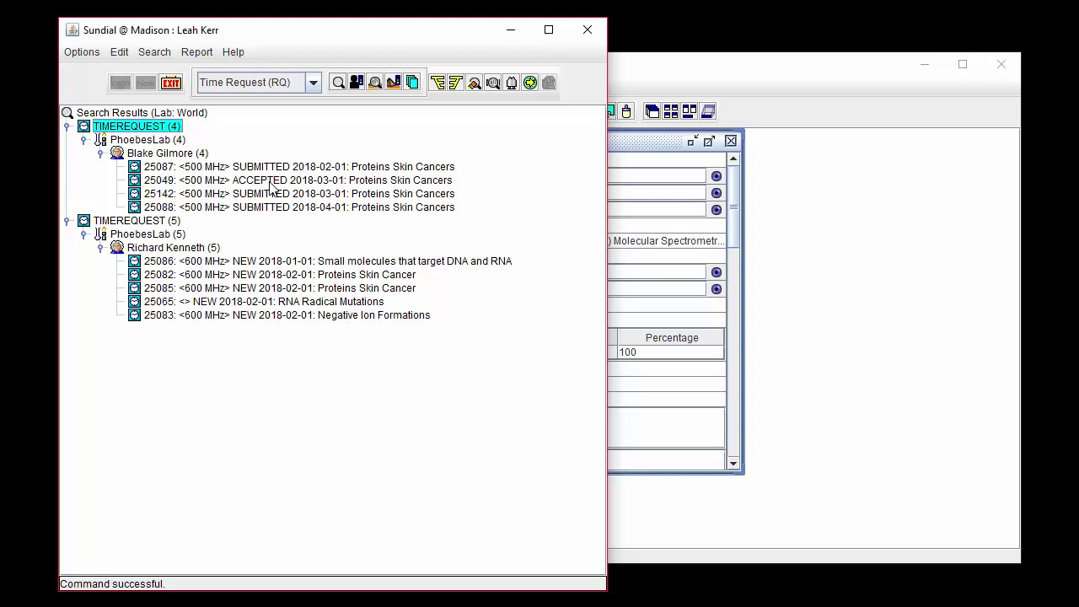
{"action": "double_click", "coordinate": [269, 182]}
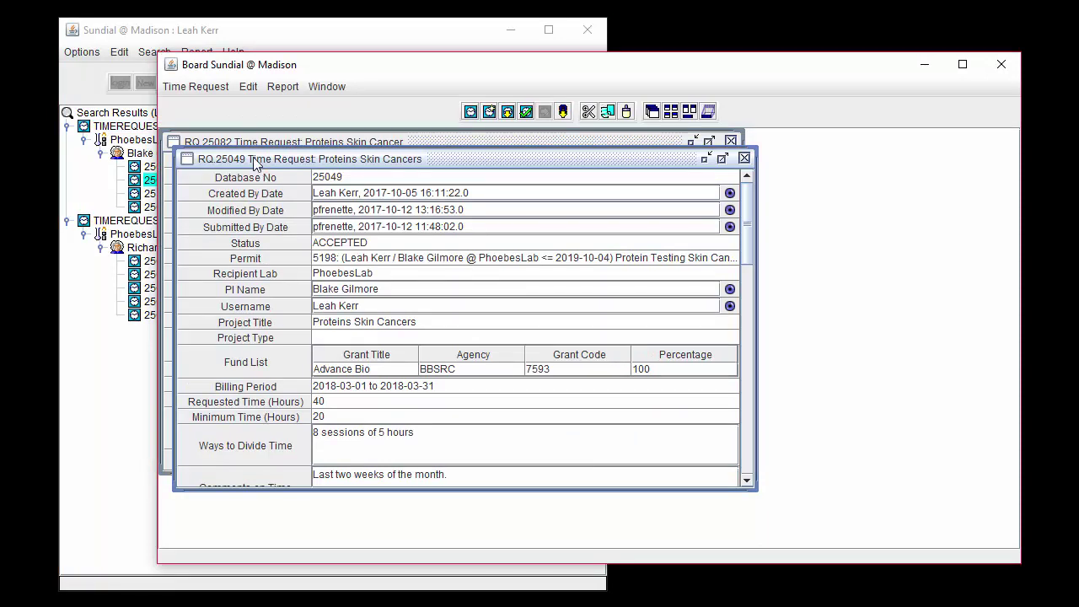
Step: Save request 25049 as a new time request, creating RQ.25143
{"action": "left_click", "coordinate": [216, 93]}
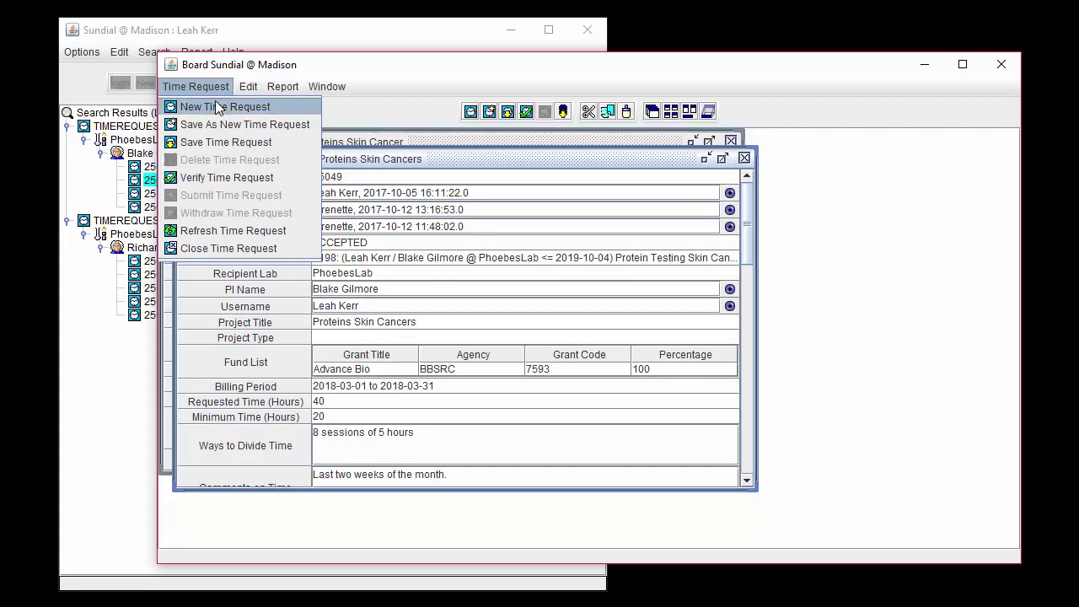
{"action": "left_click", "coordinate": [313, 125]}
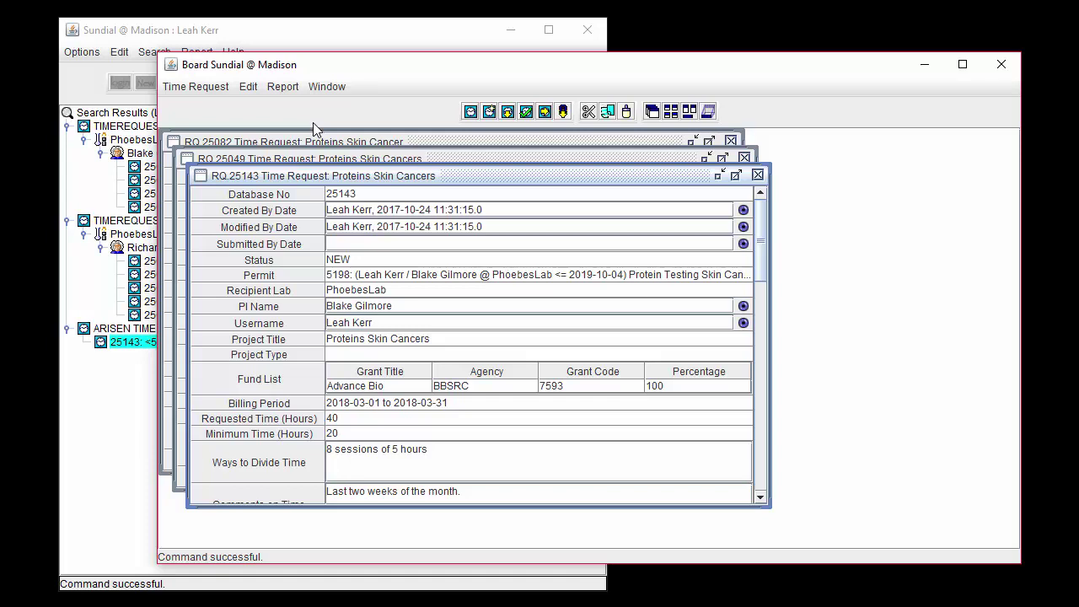
Step: Set billing period 2018-04-01 to 2018-04-28, 30 requested hours and 10 minimum hours
{"action": "left_click", "coordinate": [380, 403]}
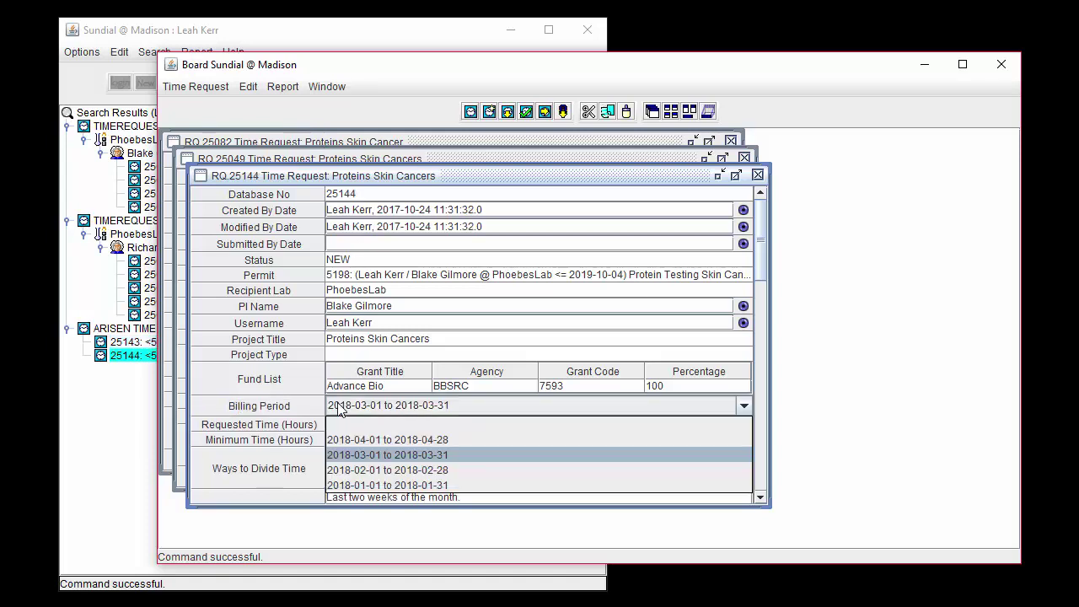
{"action": "left_click", "coordinate": [342, 446]}
{"action": "left_click", "coordinate": [341, 422]}
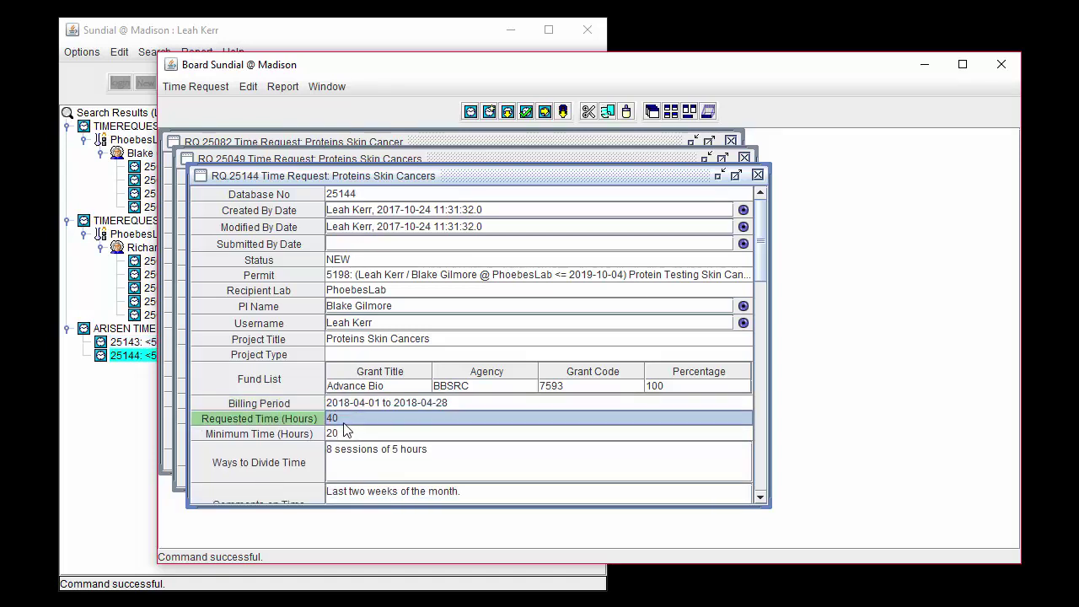
{"action": "left_click", "coordinate": [341, 418]}
{"action": "key", "text": "BackSpace"}
{"action": "key", "text": "BackSpace"}
{"action": "key", "text": "BackSpace"}
{"action": "key", "text": "BackSpace"}
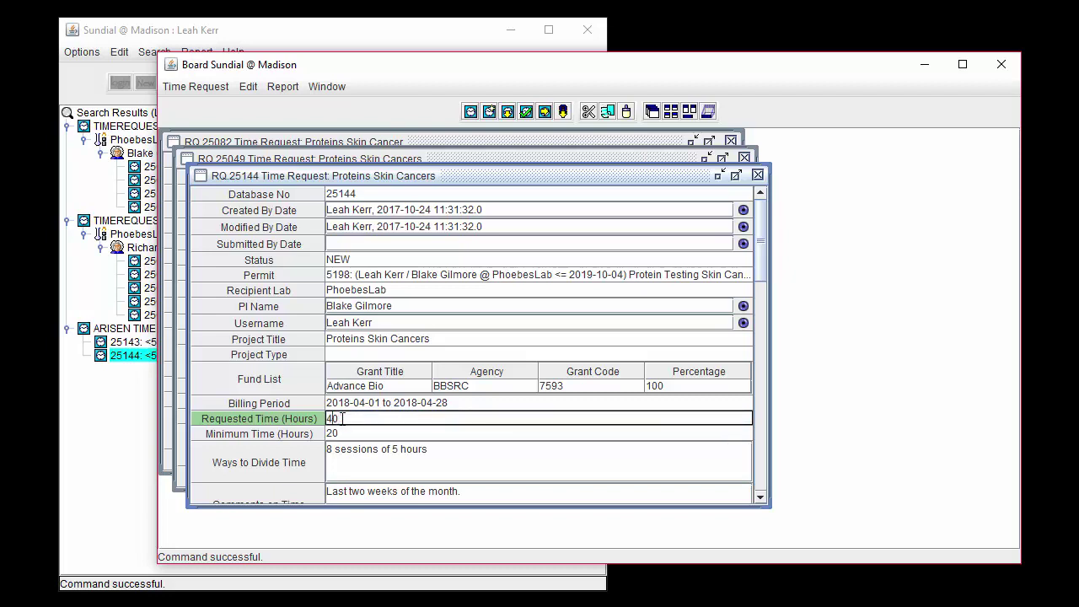
{"action": "type", "text": "30"}
{"action": "left_click", "coordinate": [338, 433]}
{"action": "left_click", "coordinate": [338, 432]}
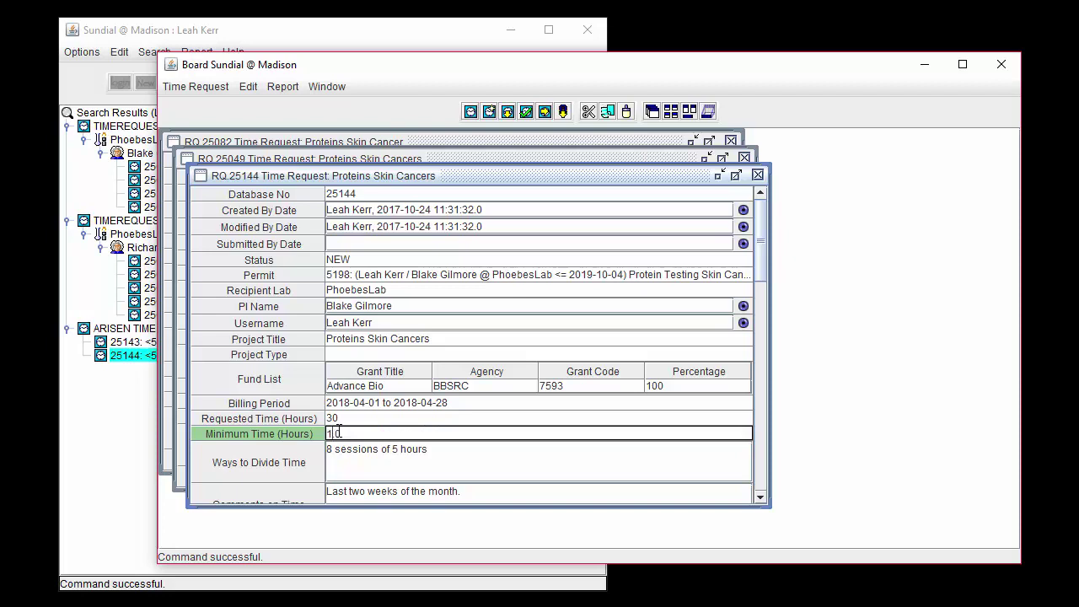
{"action": "left_click", "coordinate": [352, 460]}
Step: Clear the Ways to Divide Time and Comments on Time notes
{"action": "left_click_drag", "start_coordinate": [445, 451], "coordinate": [305, 445]}
{"action": "key", "text": "BackSpace"}
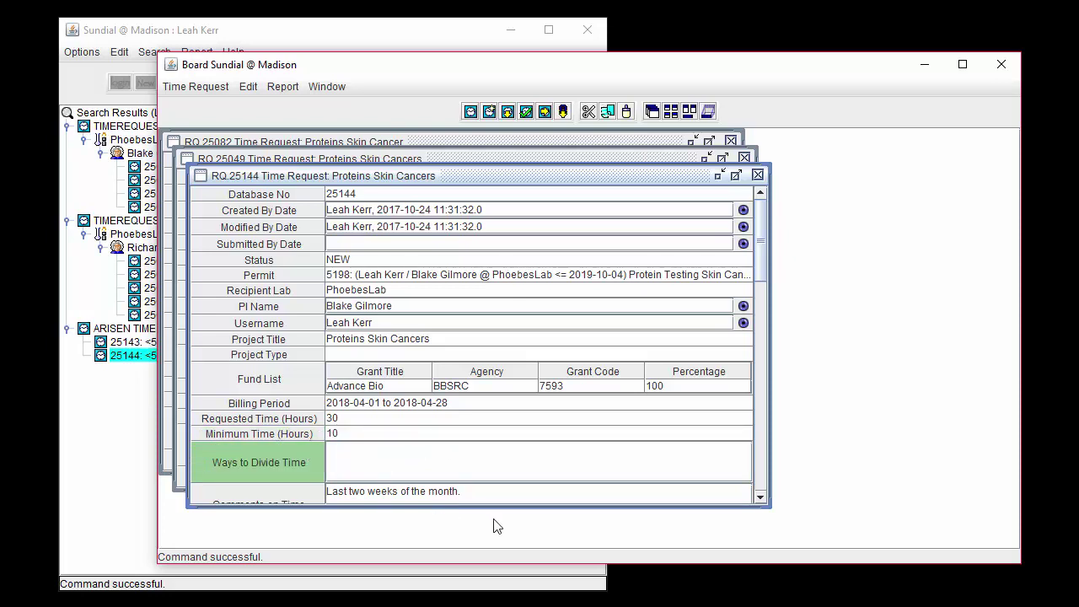
{"action": "left_click", "coordinate": [474, 495]}
{"action": "left_click_drag", "start_coordinate": [474, 477], "coordinate": [330, 469]}
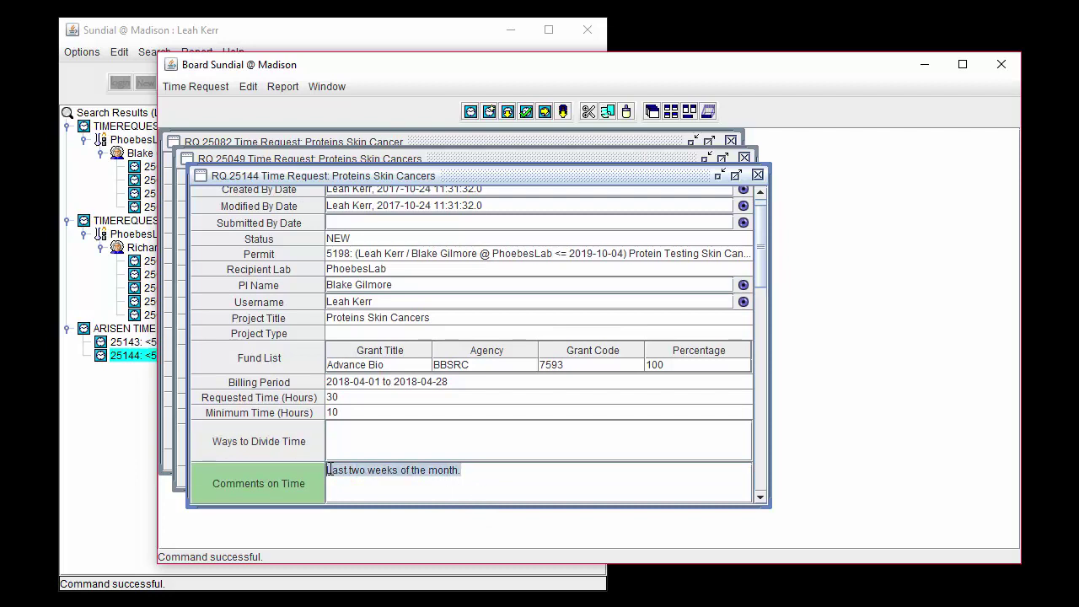
{"action": "key", "text": "BackSpace"}
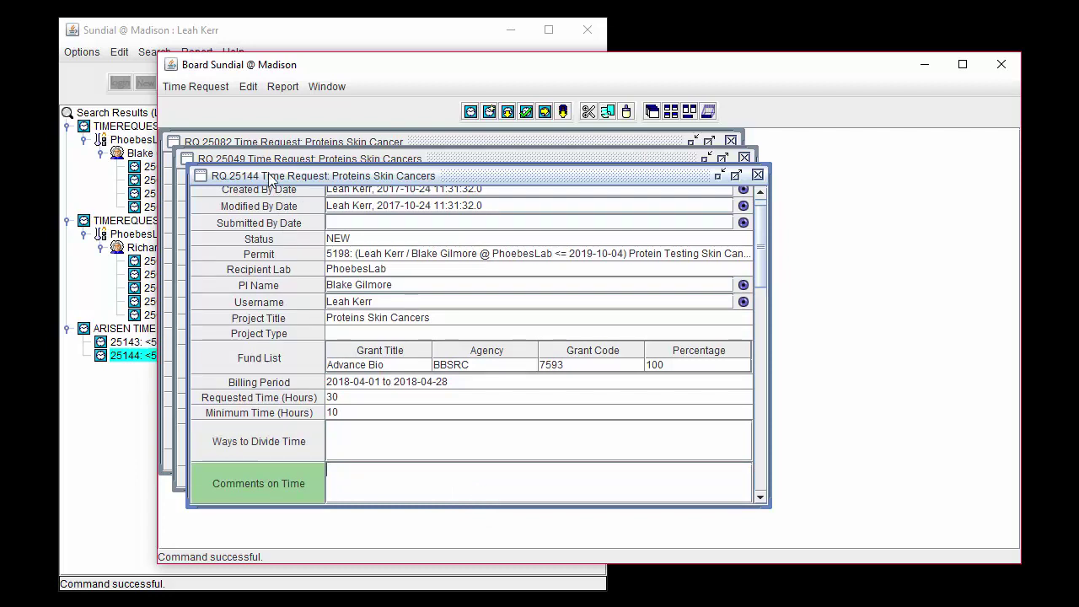
{"action": "left_click", "coordinate": [217, 94]}
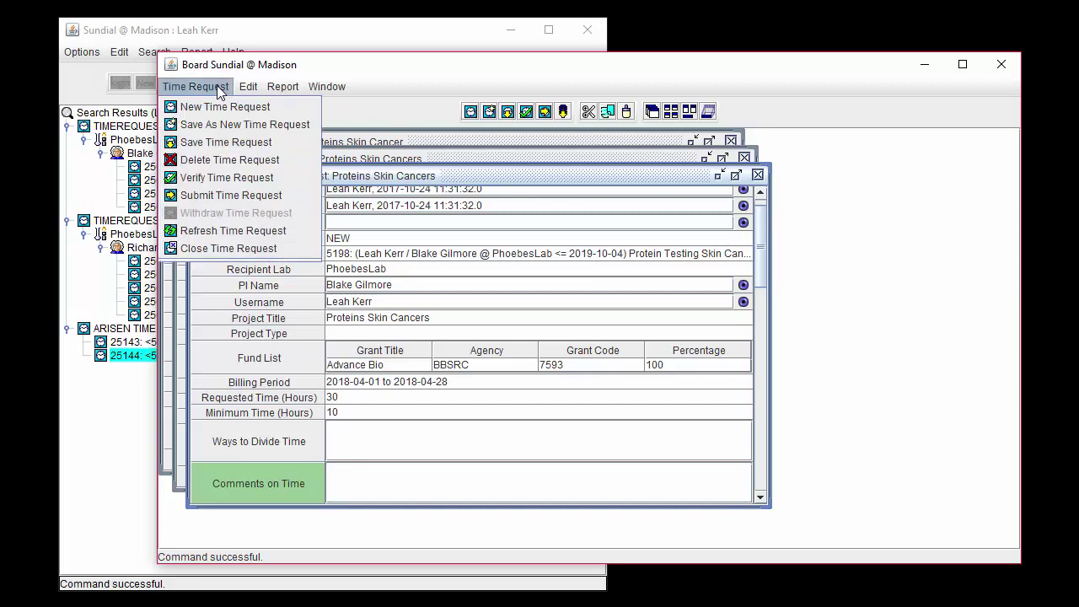
Step: Submit request 25144, close its window, and bring draft RQ.25082 forward
{"action": "left_click", "coordinate": [207, 188]}
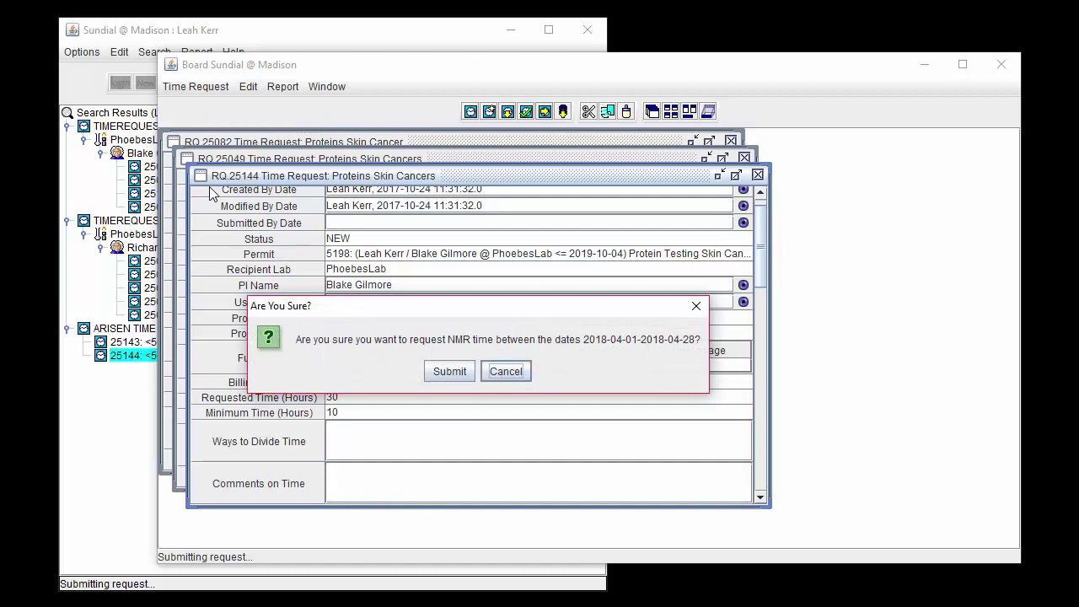
{"action": "left_click", "coordinate": [444, 373]}
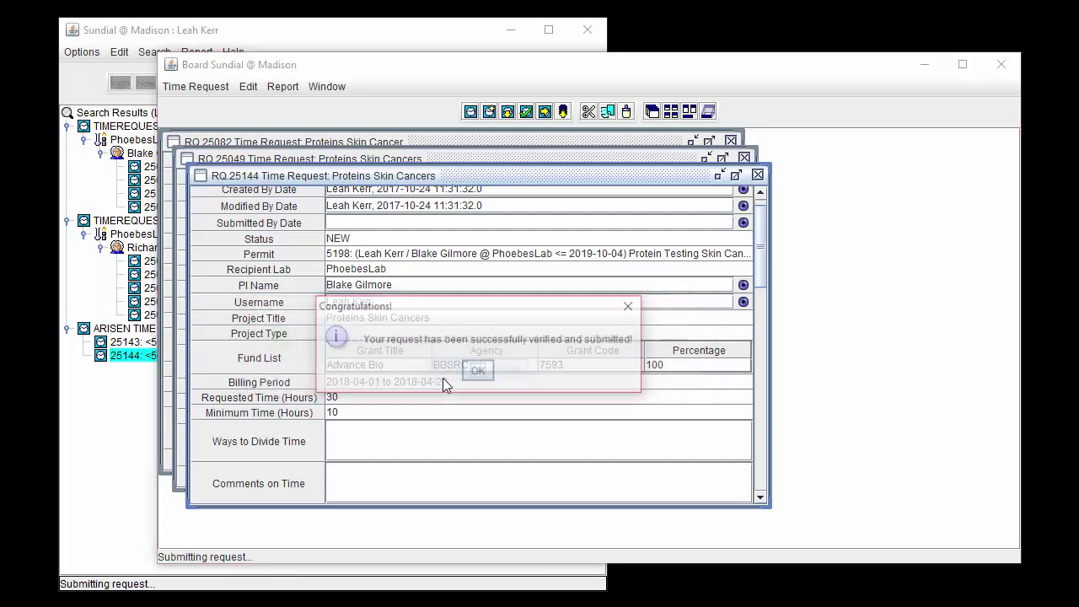
{"action": "left_click", "coordinate": [479, 371]}
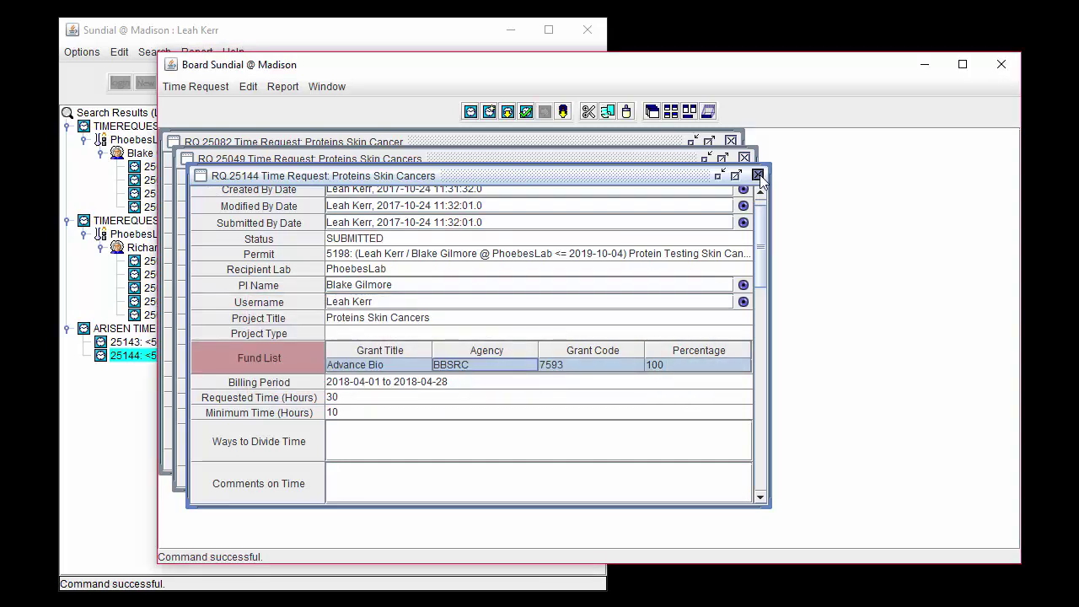
{"action": "left_click", "coordinate": [757, 174]}
{"action": "left_click", "coordinate": [633, 139]}
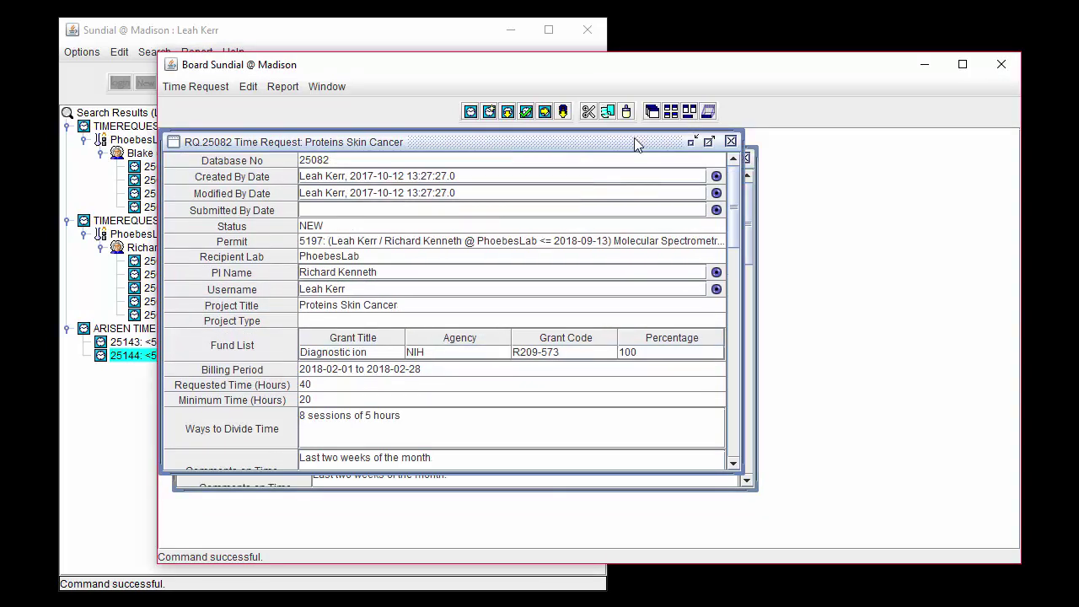
Step: Delete draft request 25082 with confirmation, then close the RQ.25049 window
{"action": "left_click", "coordinate": [471, 225]}
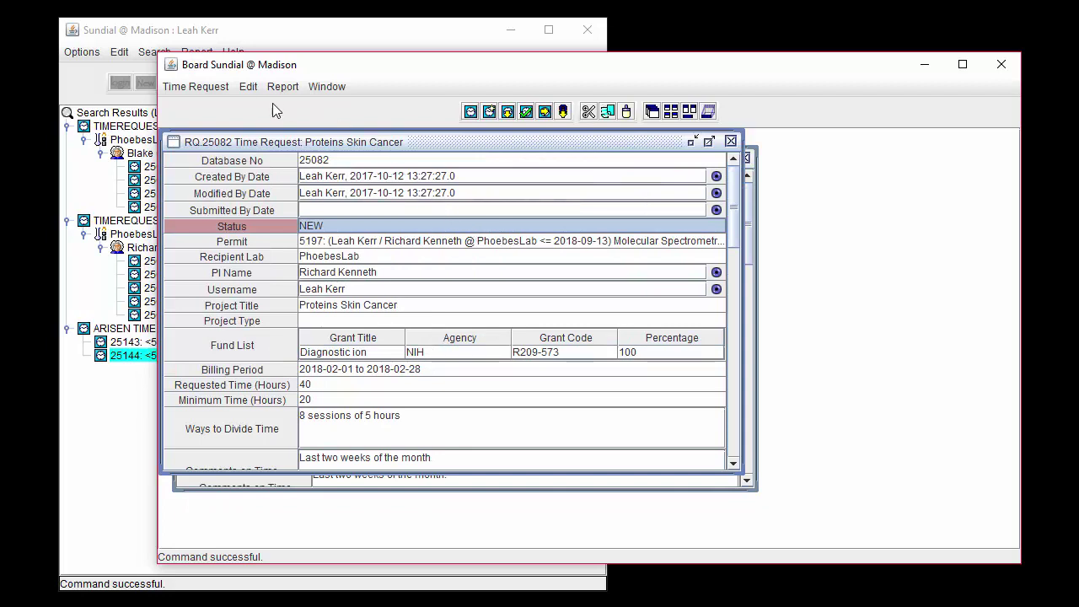
{"action": "left_click", "coordinate": [229, 87]}
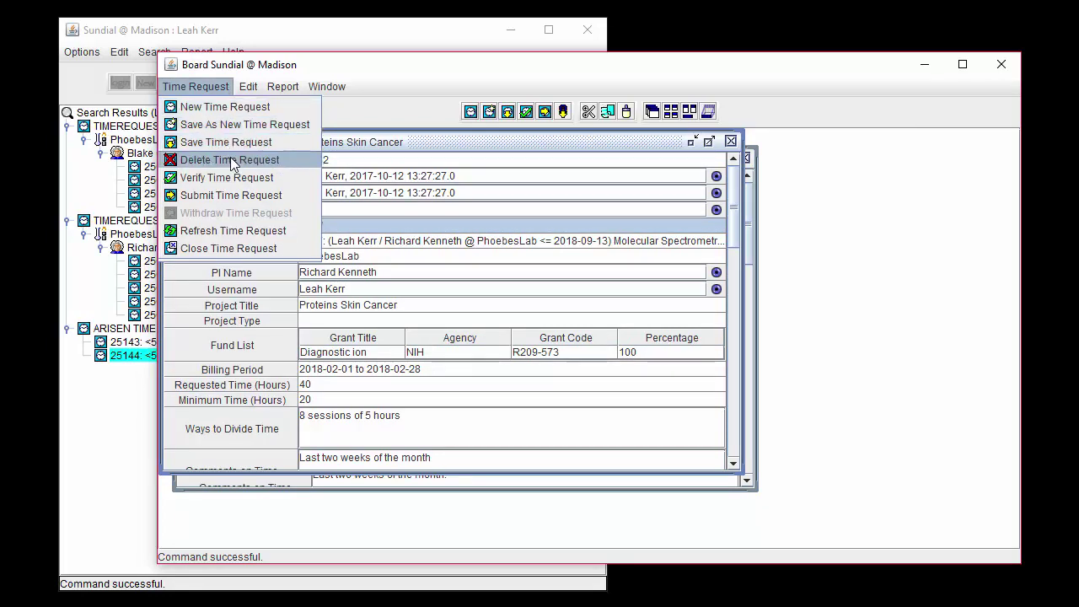
{"action": "left_click", "coordinate": [300, 162]}
{"action": "left_click", "coordinate": [414, 337]}
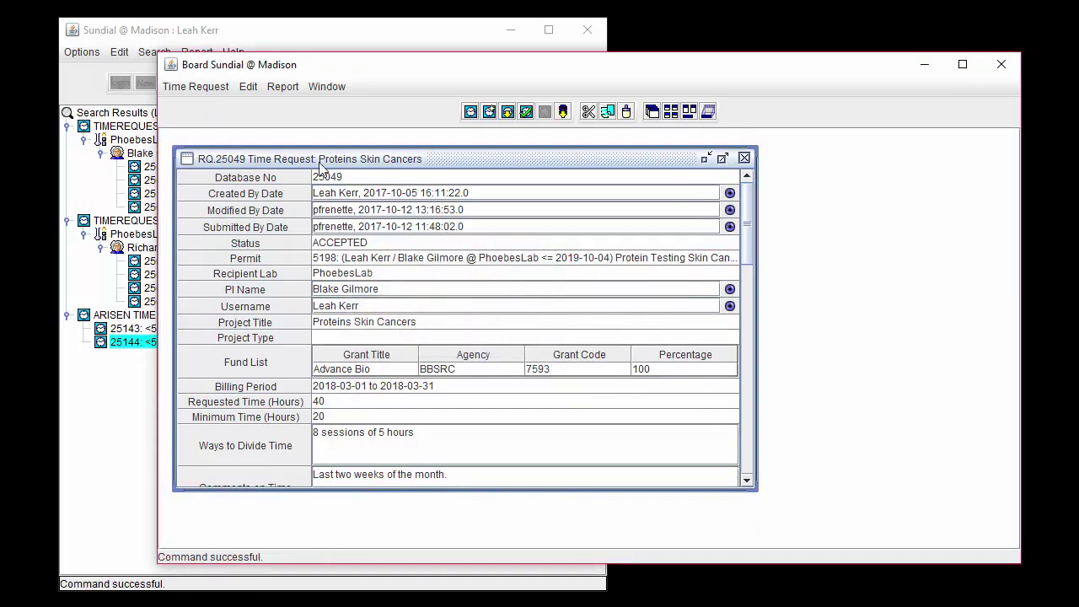
{"action": "left_click", "coordinate": [221, 88]}
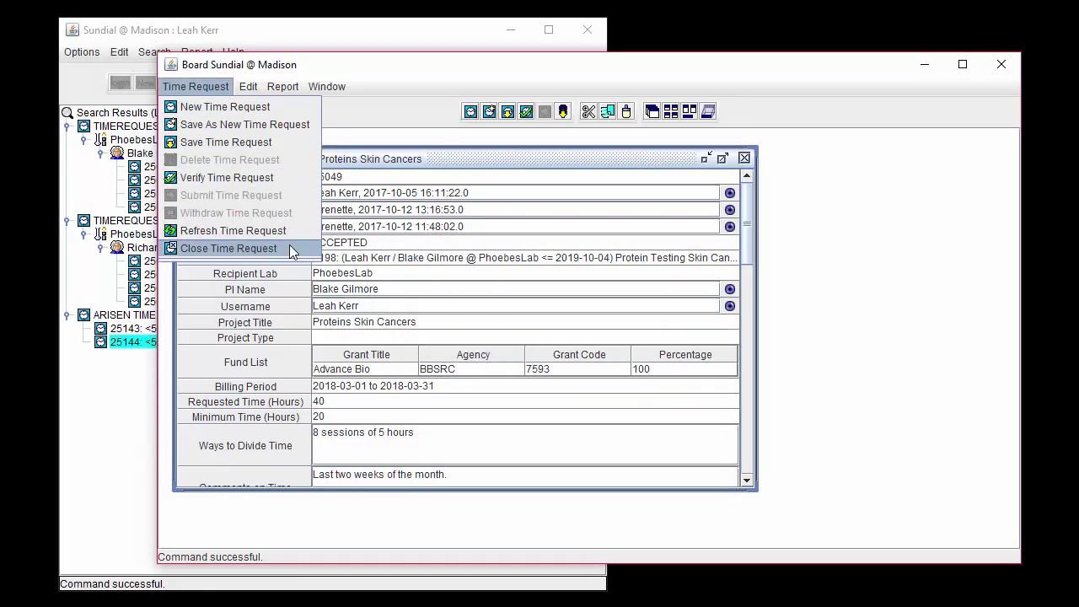
{"action": "left_click", "coordinate": [289, 246]}
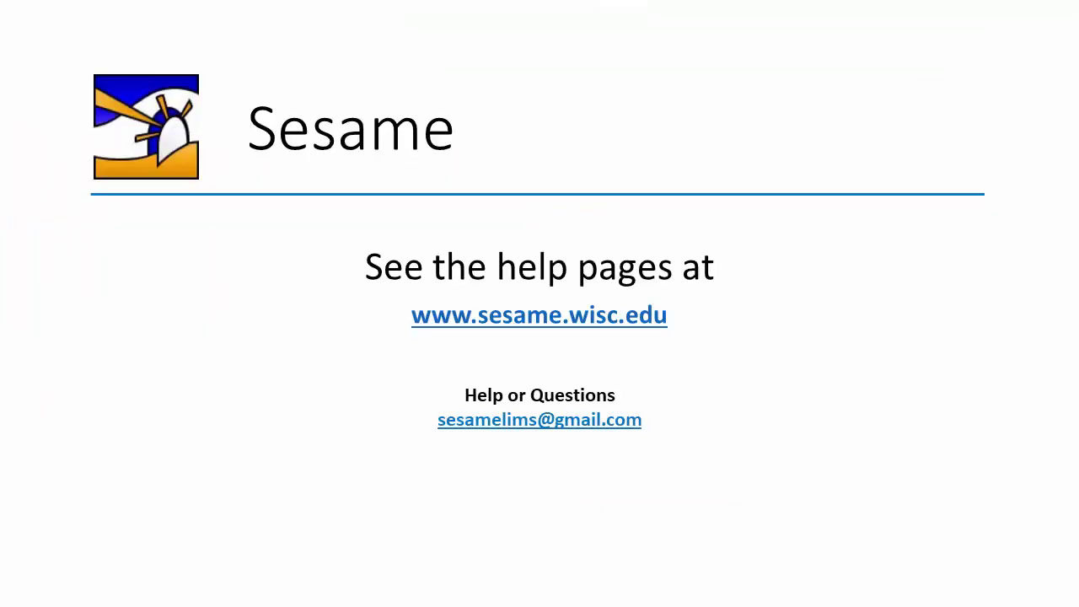